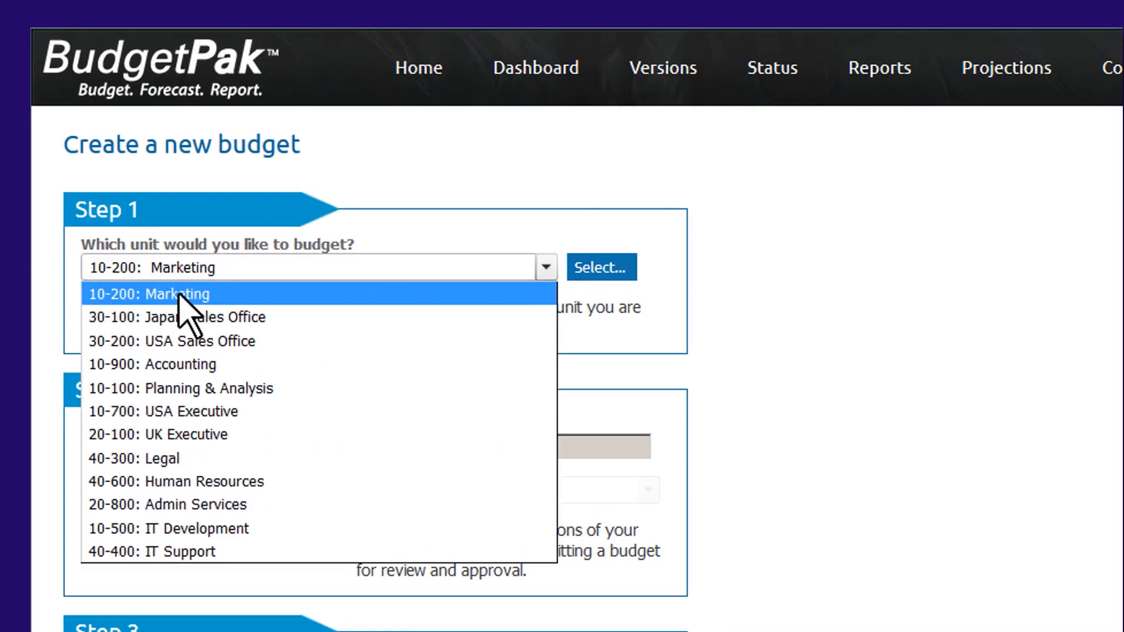
- Create a new budget for unit 10-200: Marketing with version 2021 Draft 1 (Budget), starting from scratch and choosing where to begin
click(179, 295)
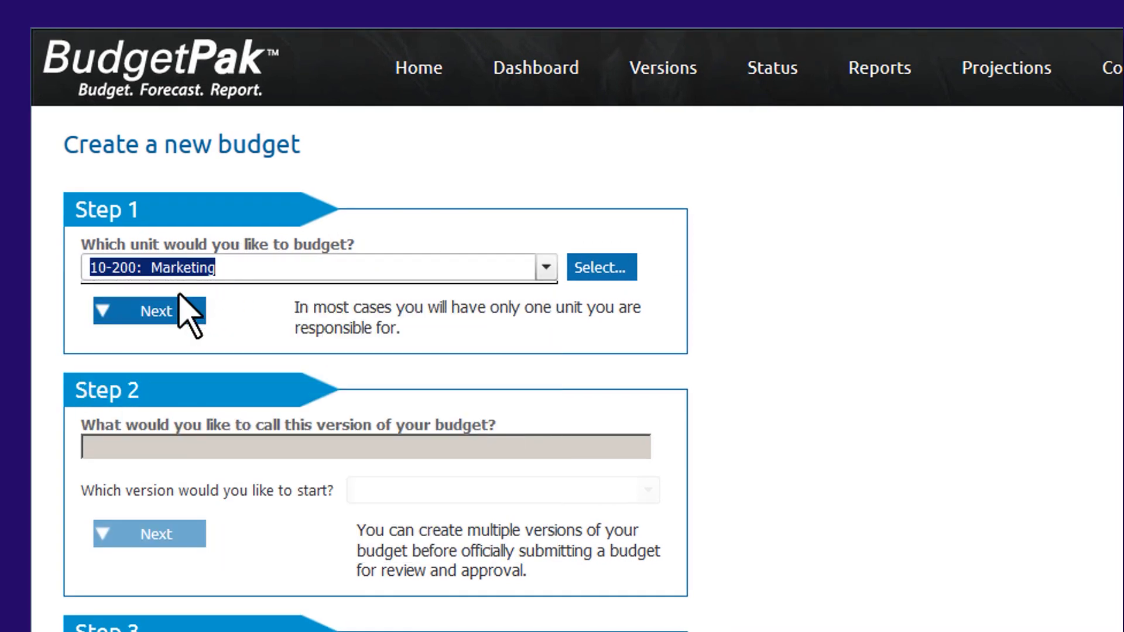
click(158, 313)
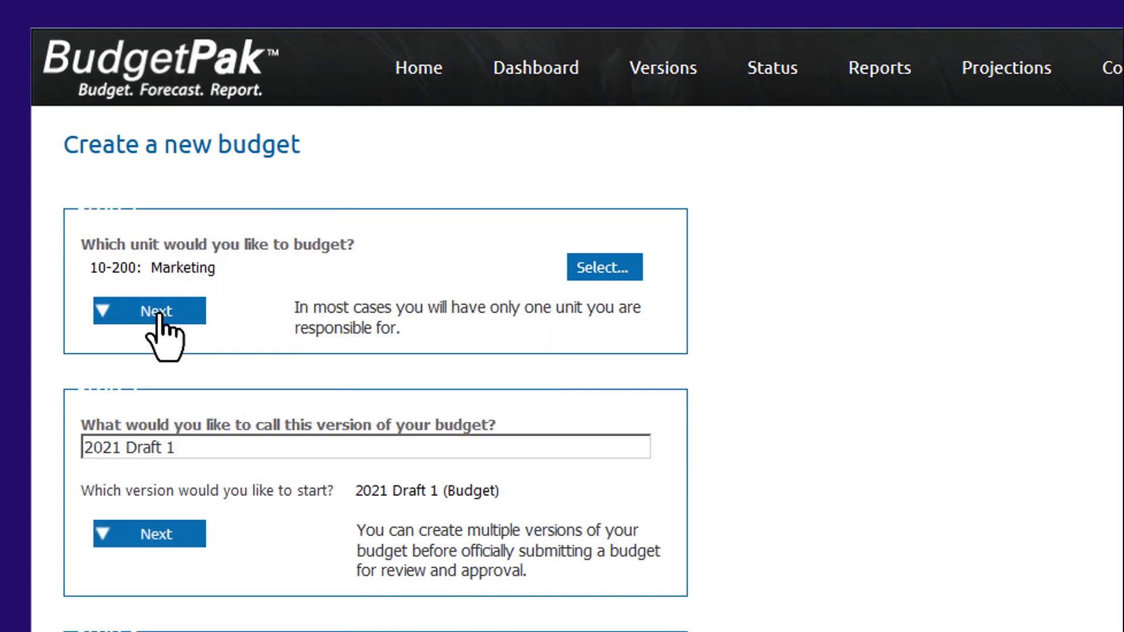
click(647, 491)
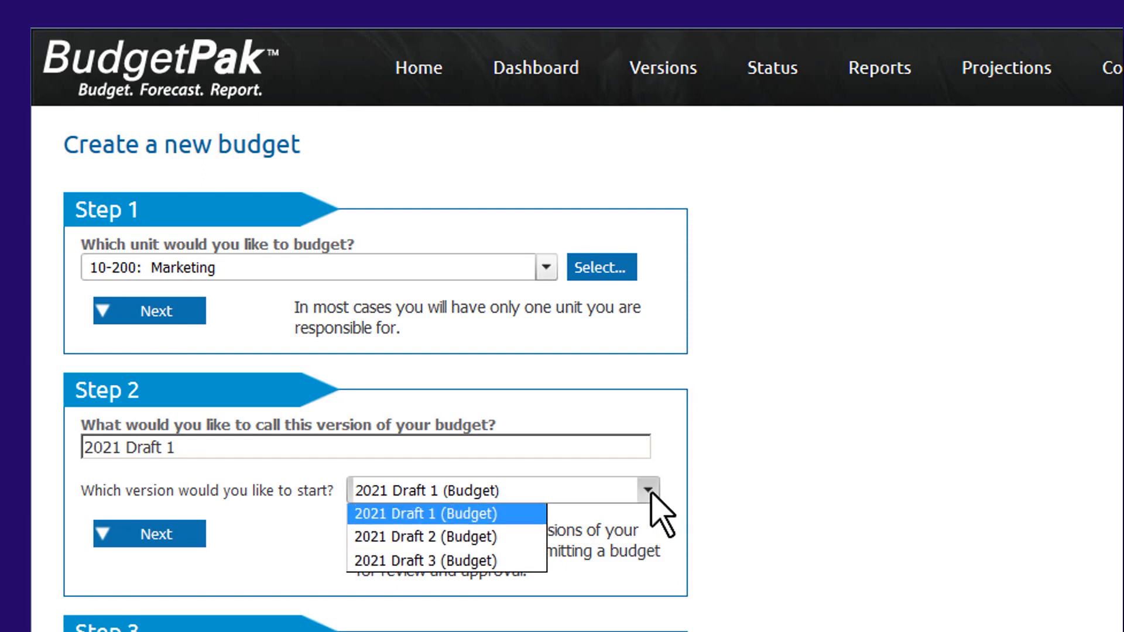
click(477, 513)
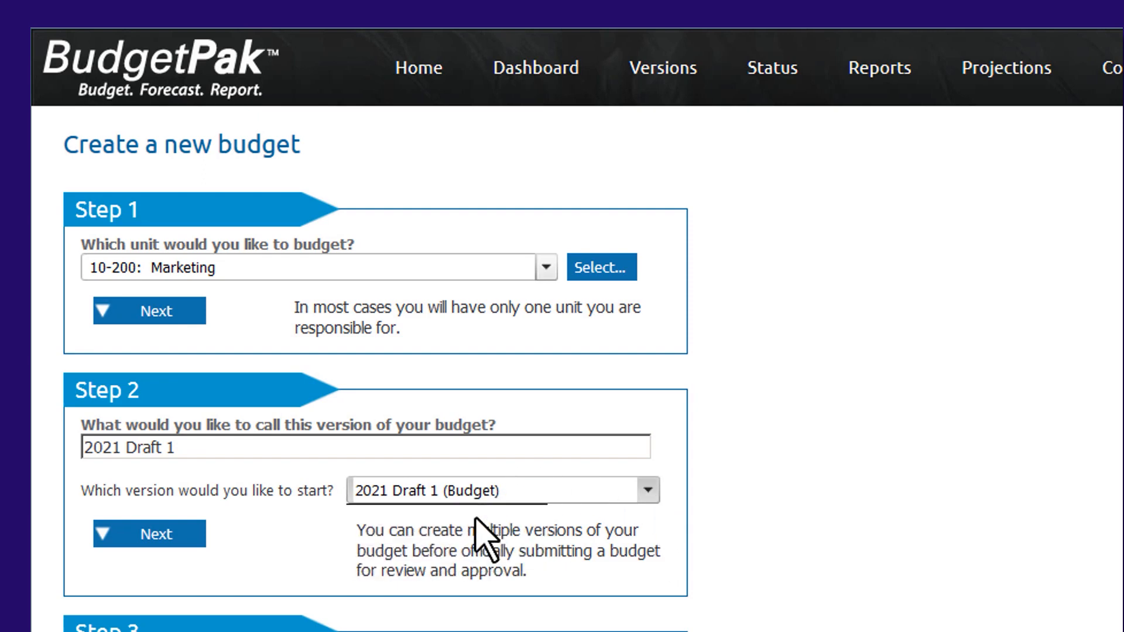
click(164, 530)
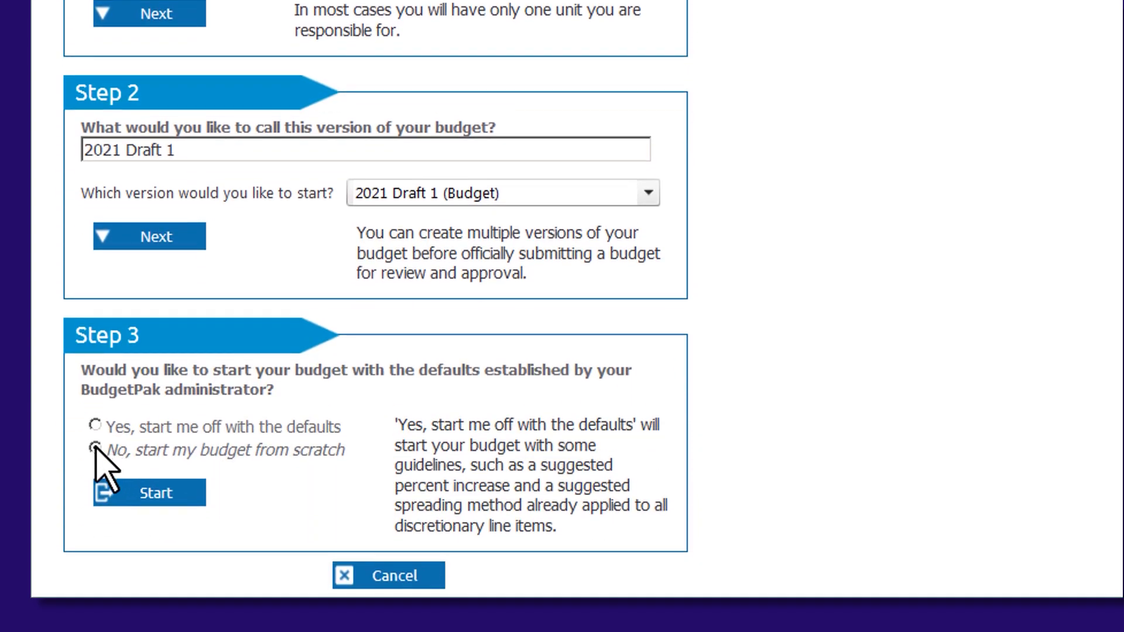
click(125, 497)
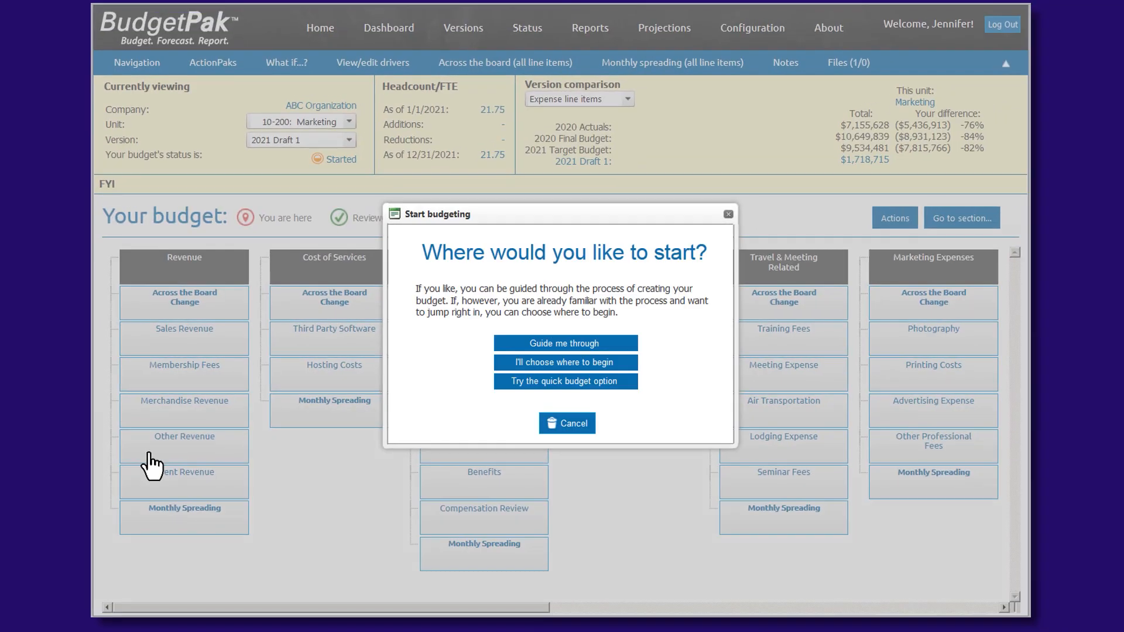
click(529, 362)
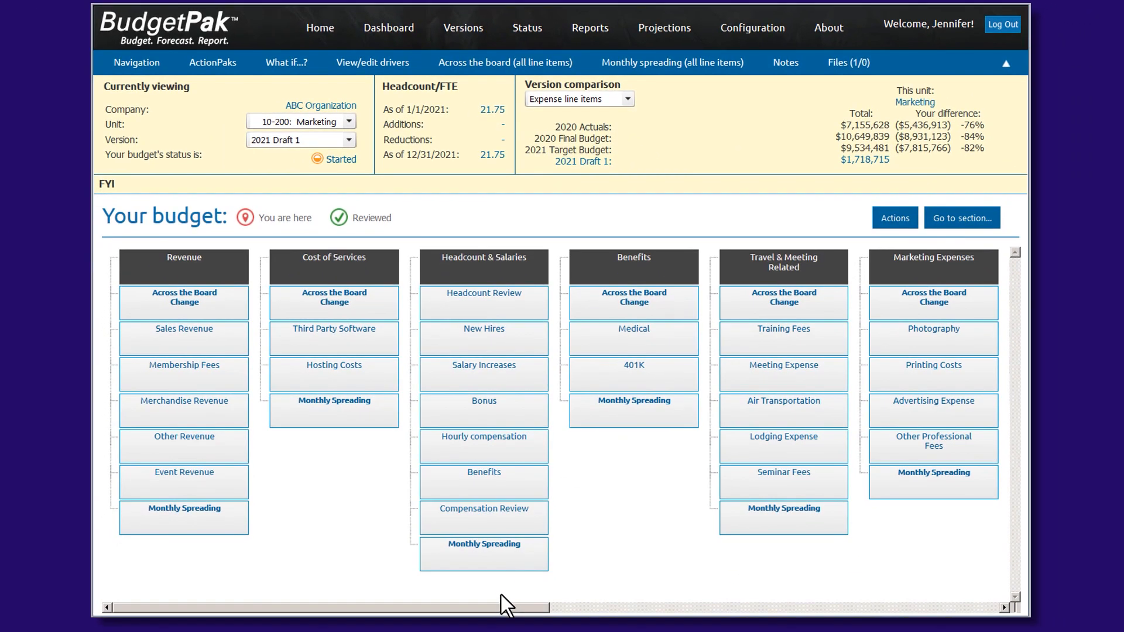
- Look through the Marketing budget sections and switch the unit to 40-300: Legal to examine its sections as well
drag(494, 612, 944, 612)
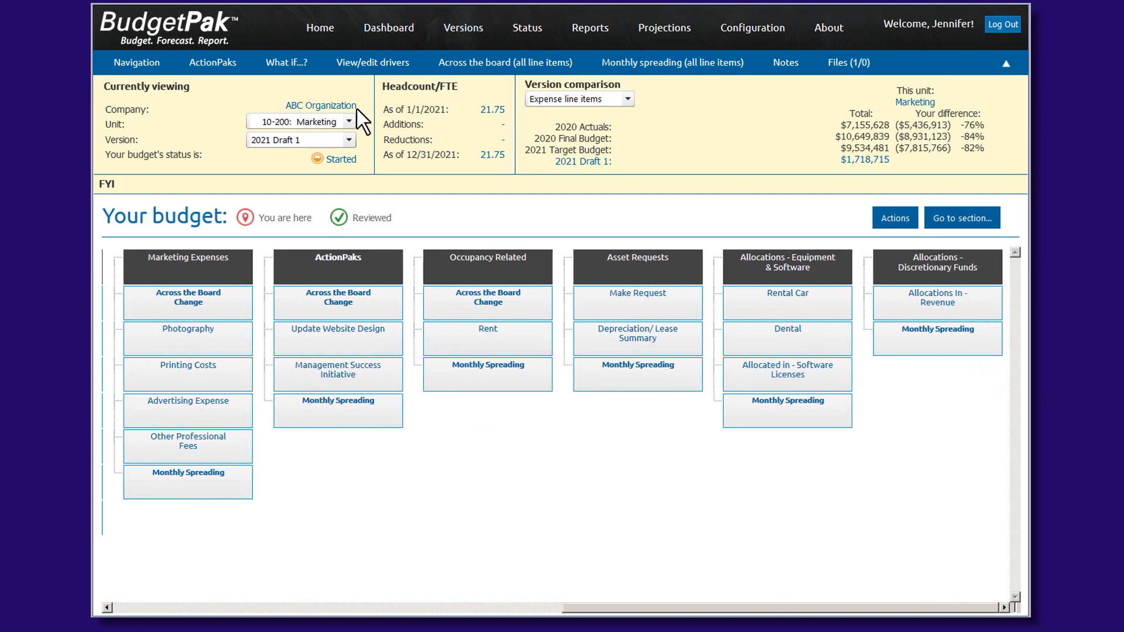
click(349, 122)
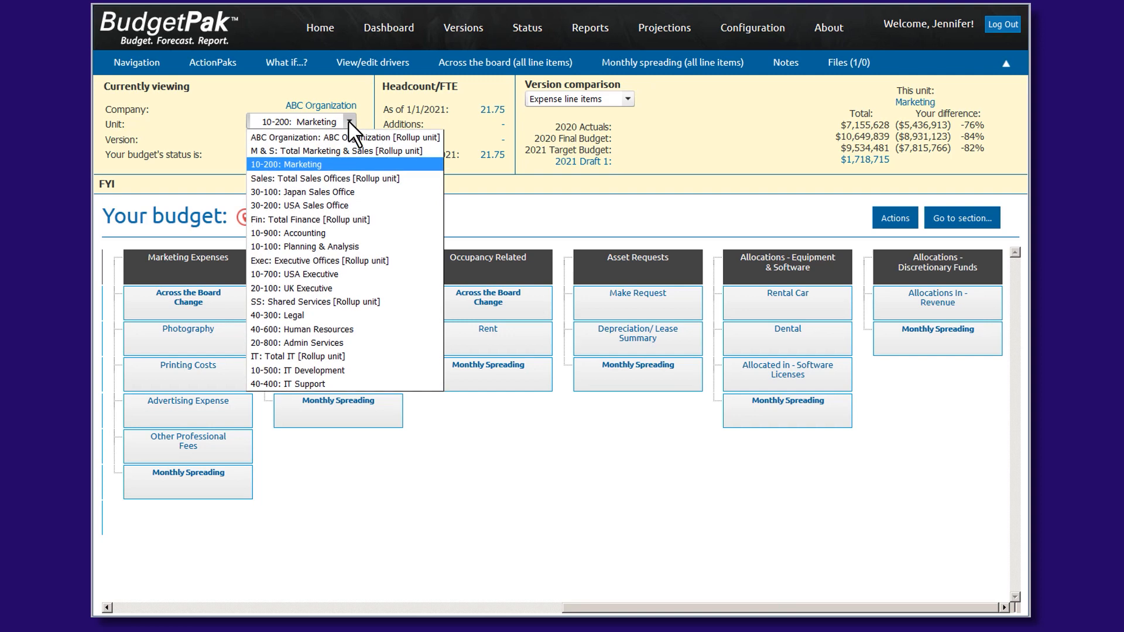
click(308, 318)
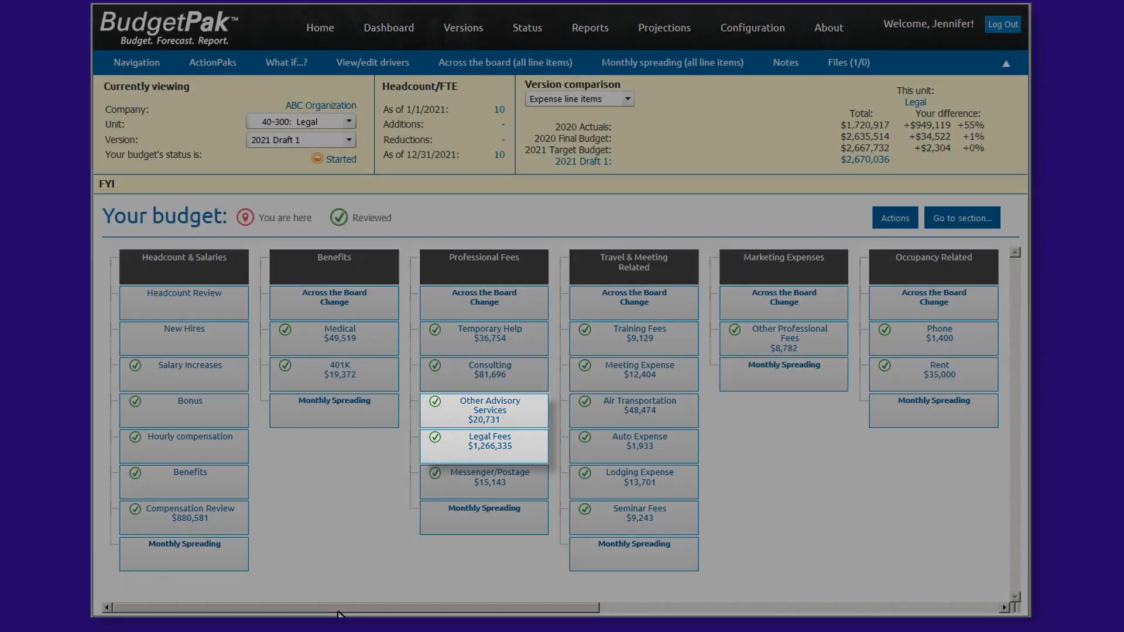
drag(339, 611, 739, 611)
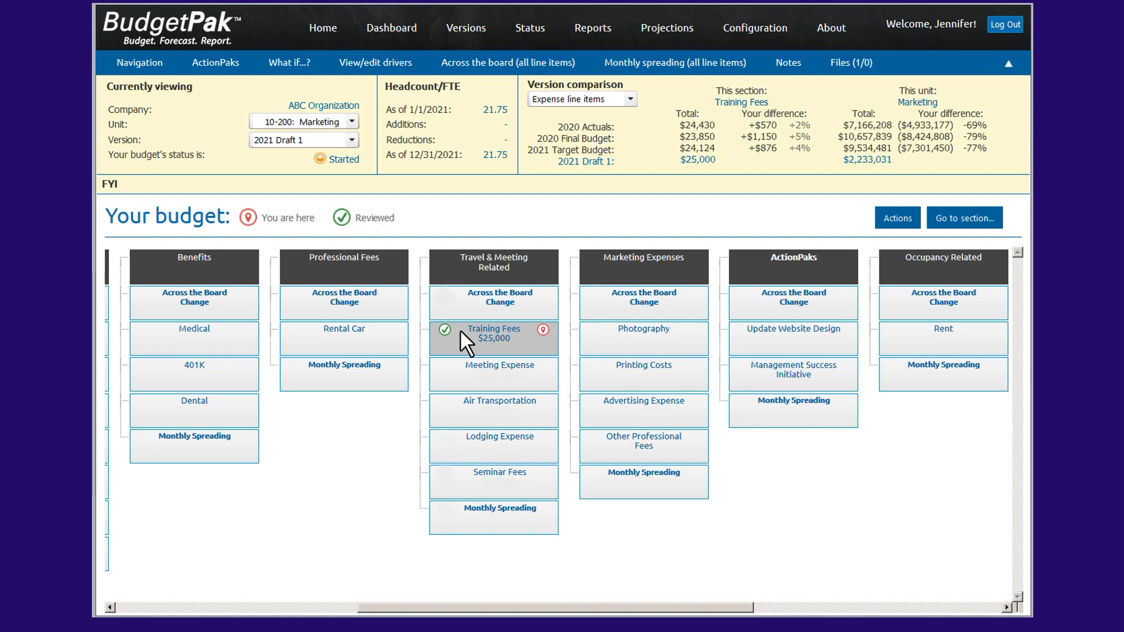
- Open the Marketing unit's Training Fees line item, set its annual amount to 25000 and save it
click(461, 331)
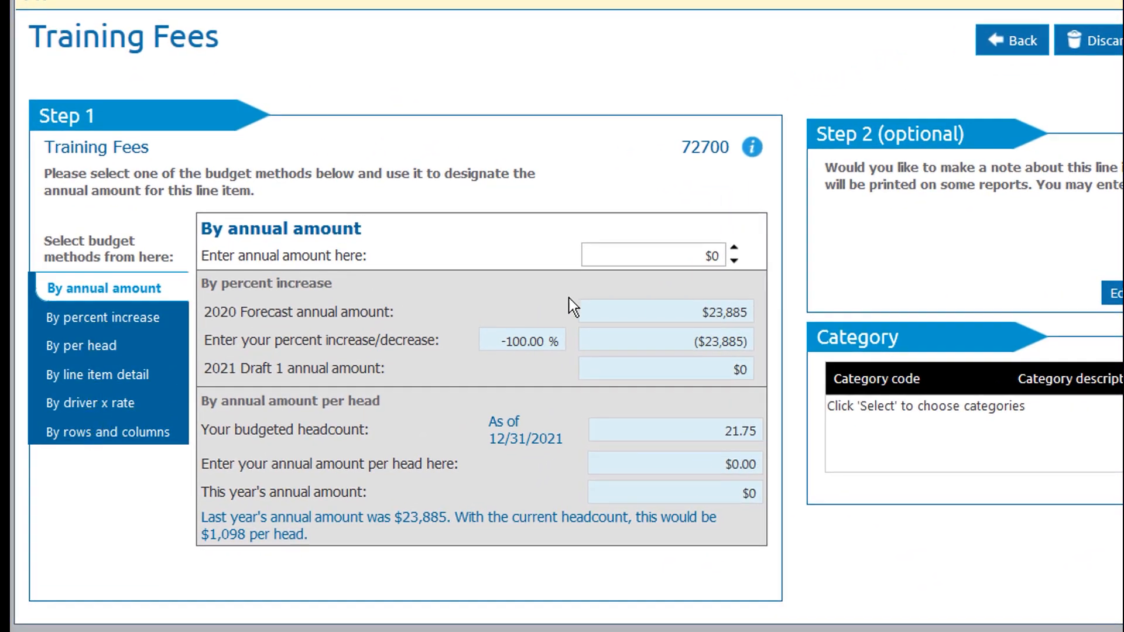
click(613, 253)
text(25000)
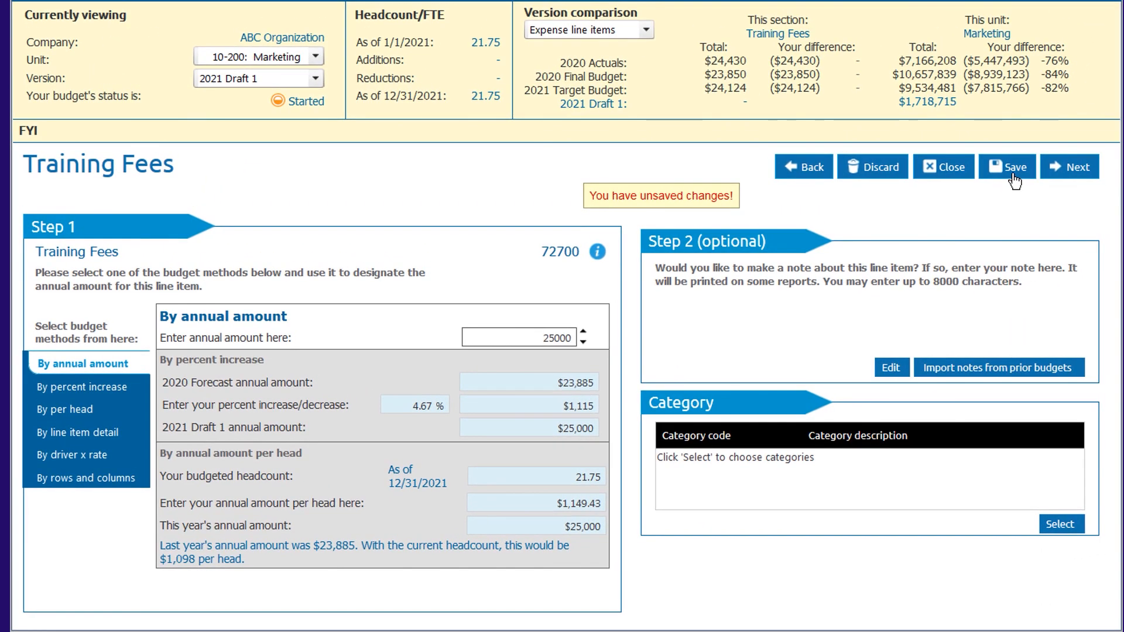
click(1012, 174)
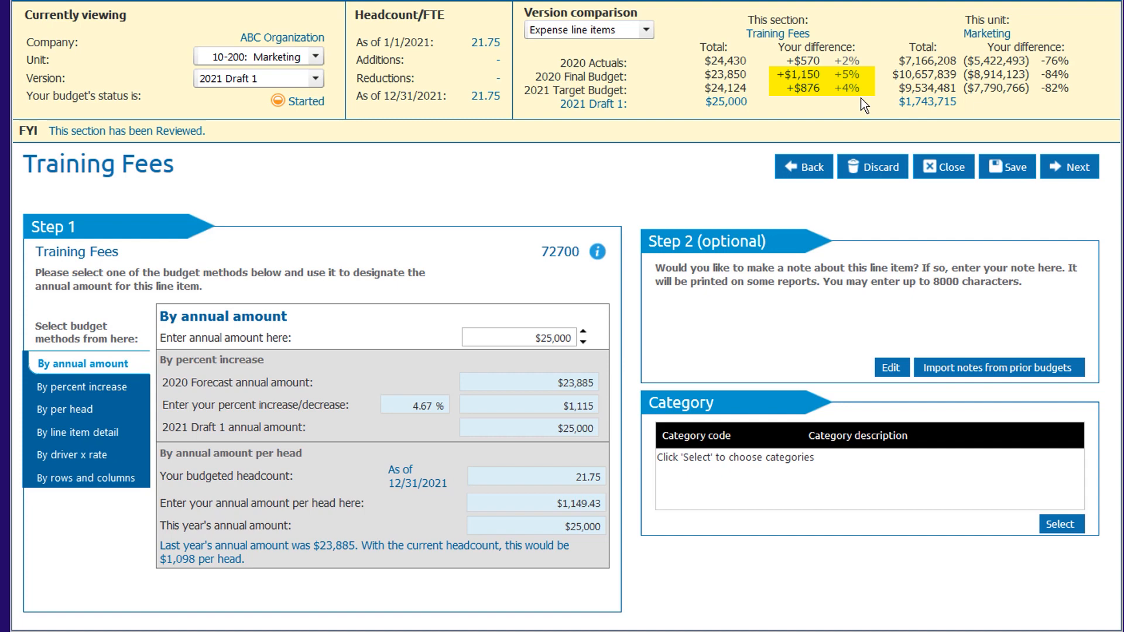
- Try a 3 percent increase for Training Fees, replace it with an annual amount of 1200 per head, and save
click(82, 387)
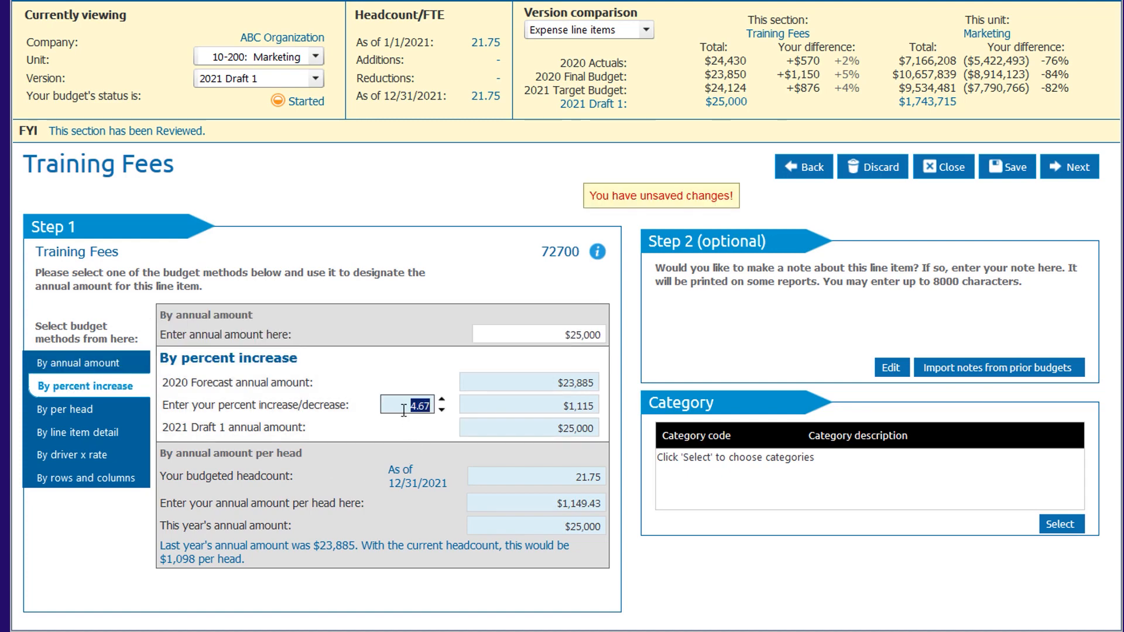
text(3)
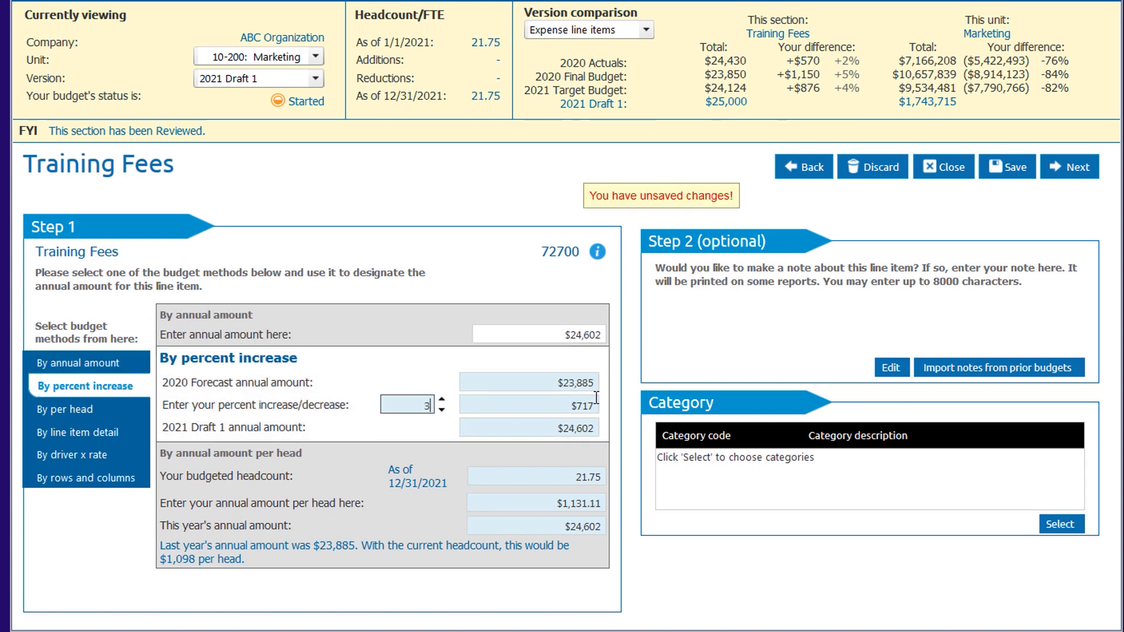
click(83, 413)
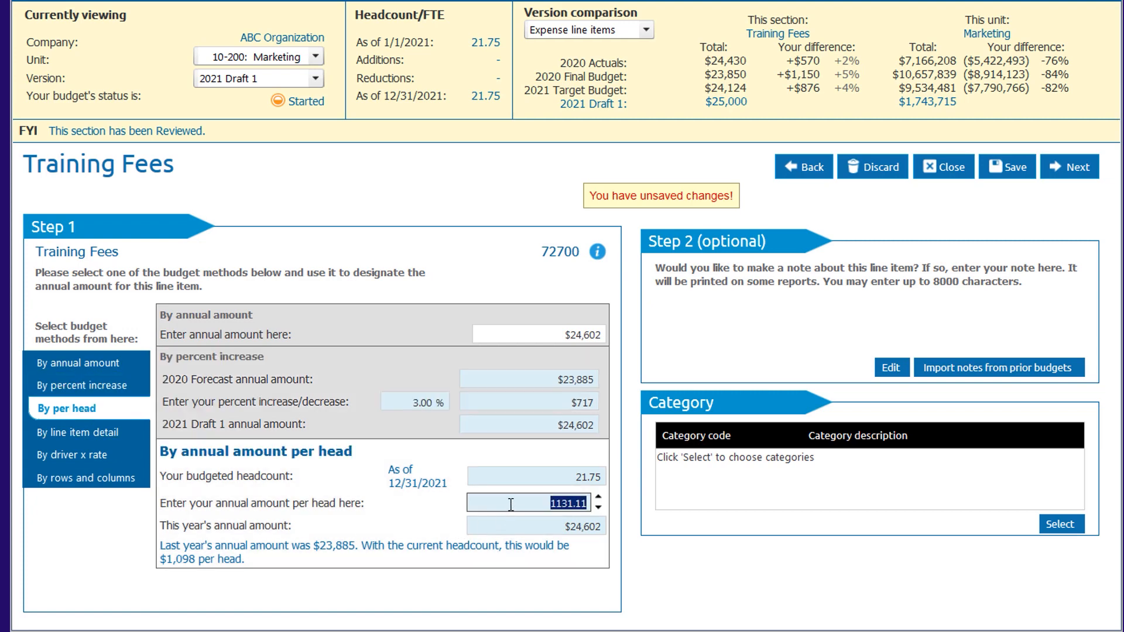
text(1200)
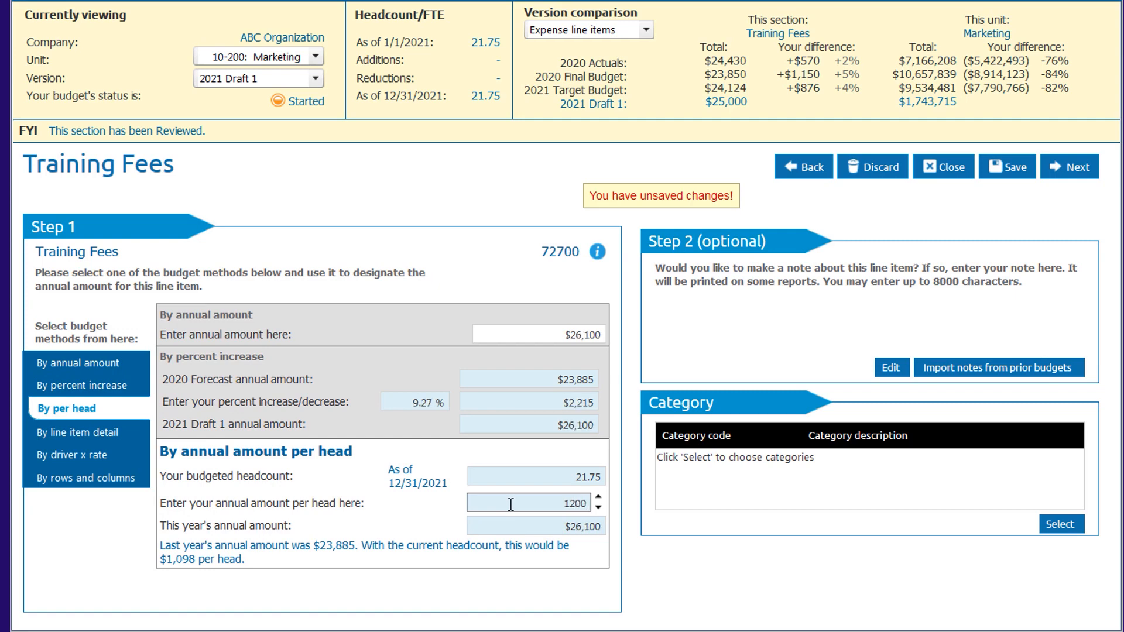
click(1003, 175)
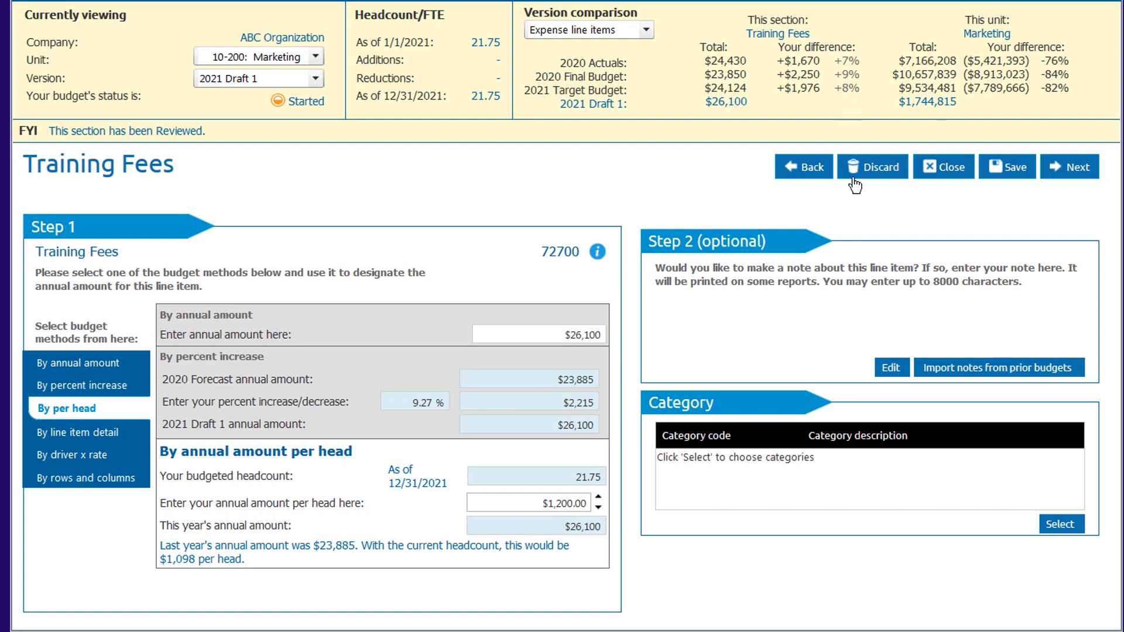
- Import the Training Fees note from a prior budget by choosing a source version
click(940, 380)
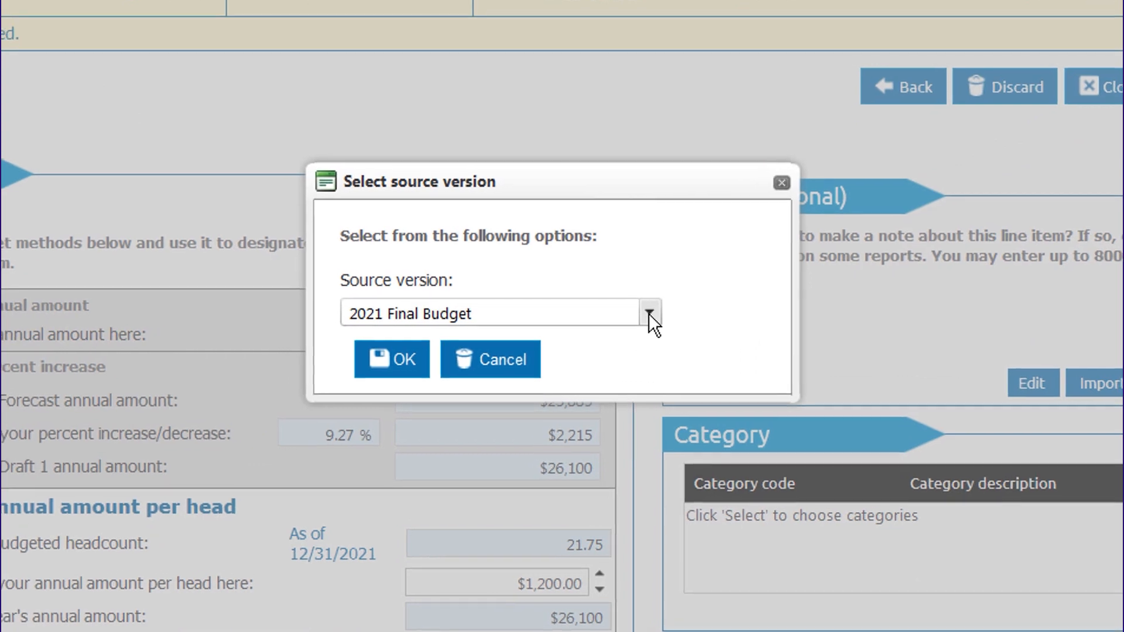
click(649, 313)
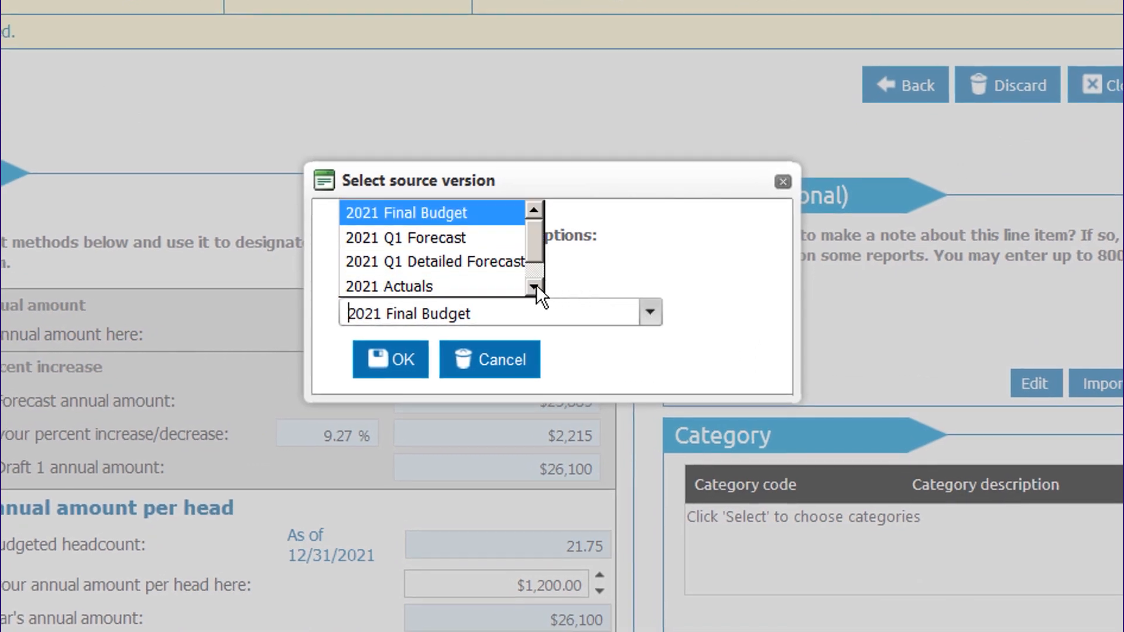
click(536, 286)
click(467, 285)
click(402, 360)
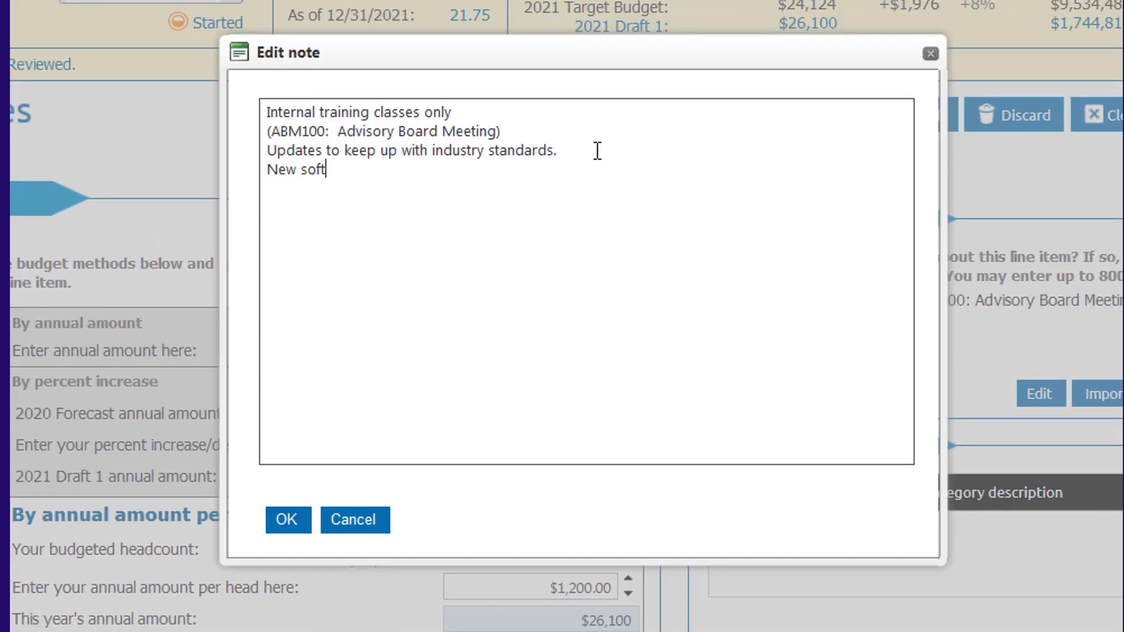
- Complete the last line of the Training Fees note as "New software system" and assign the category Strategic Initiative 1: Retention
text(ware system)
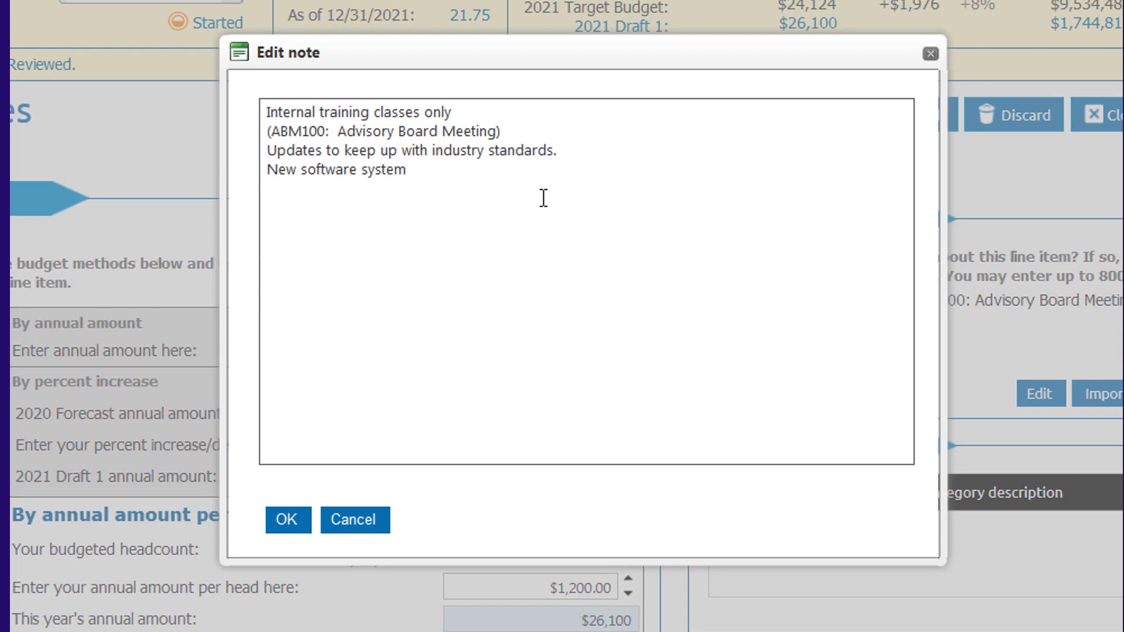
click(288, 520)
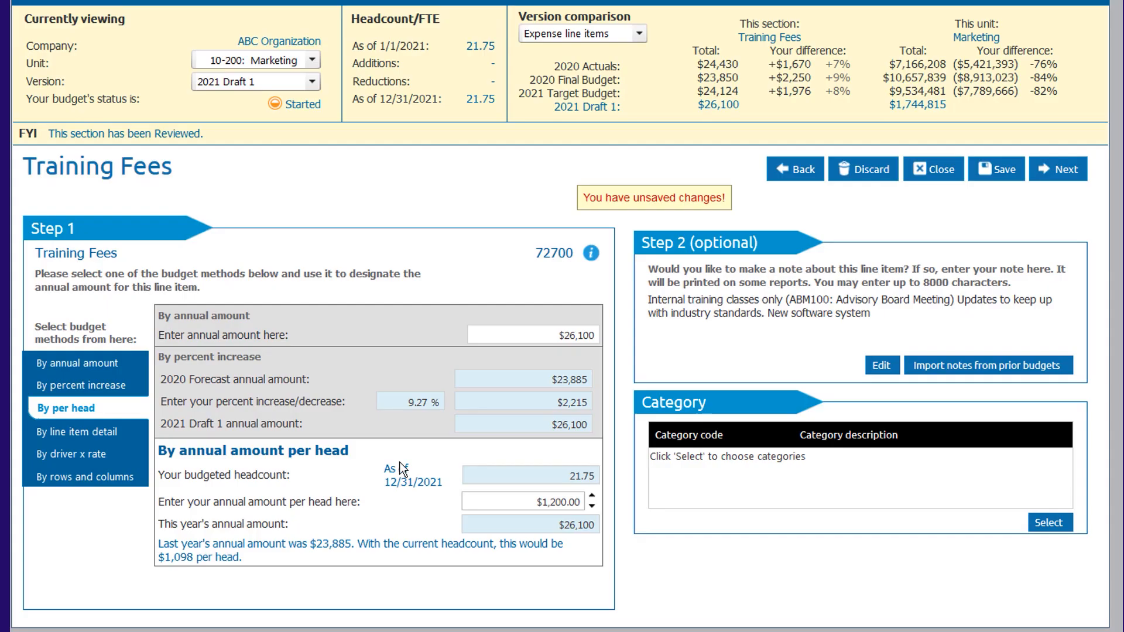
click(1048, 523)
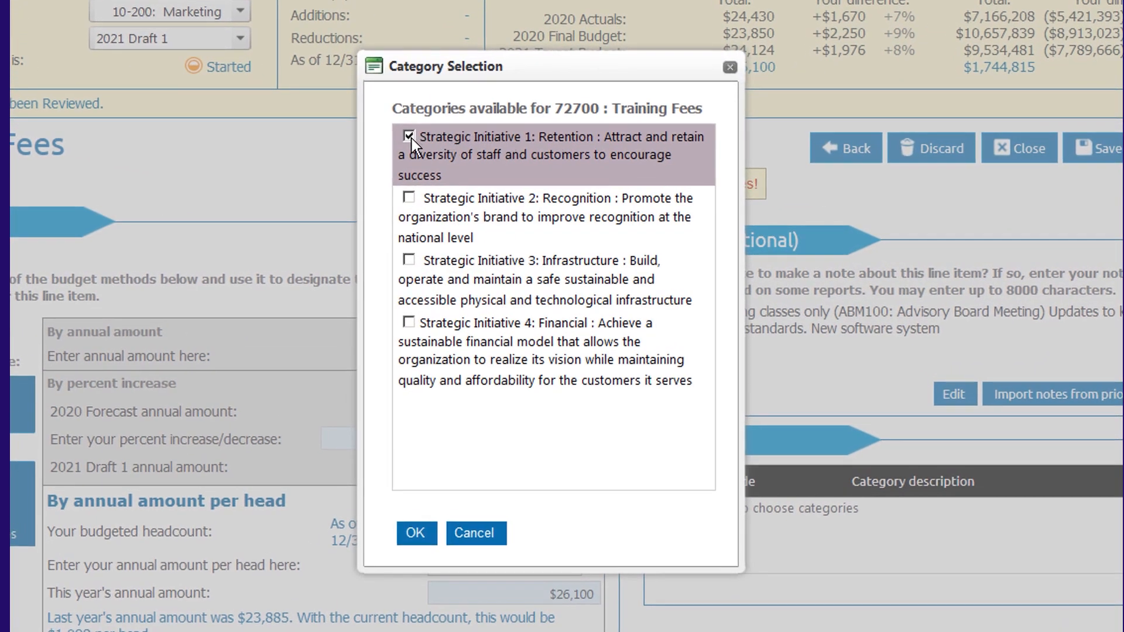
click(414, 533)
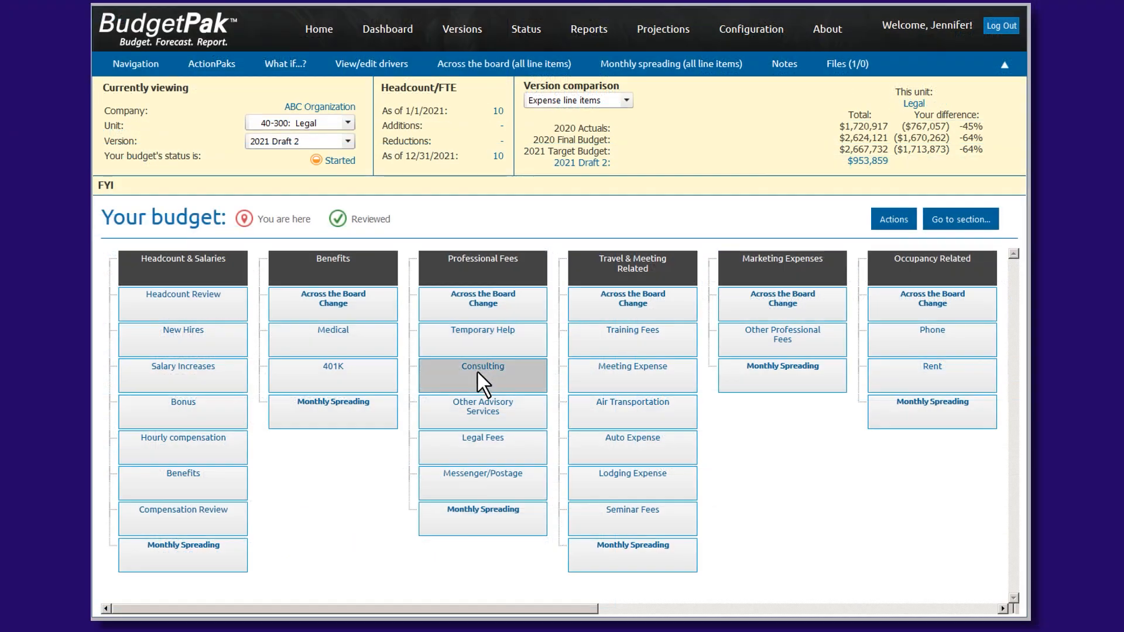
- Open the Legal unit's Consulting line item in 2021 Draft 2, budget it by line item detail and import existing details
click(477, 371)
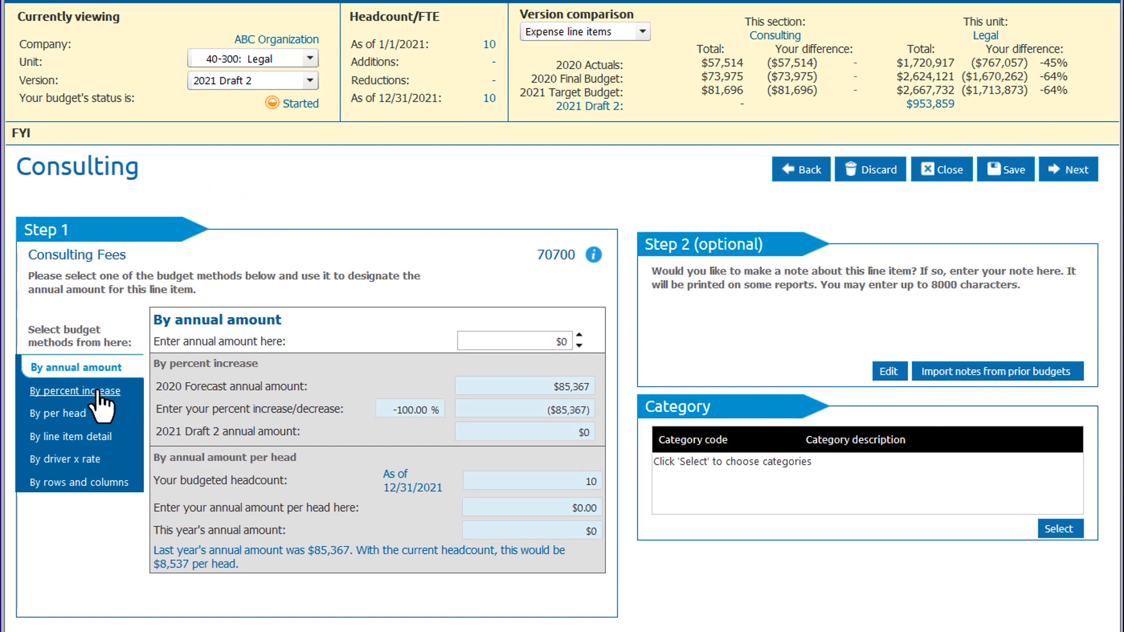
click(79, 438)
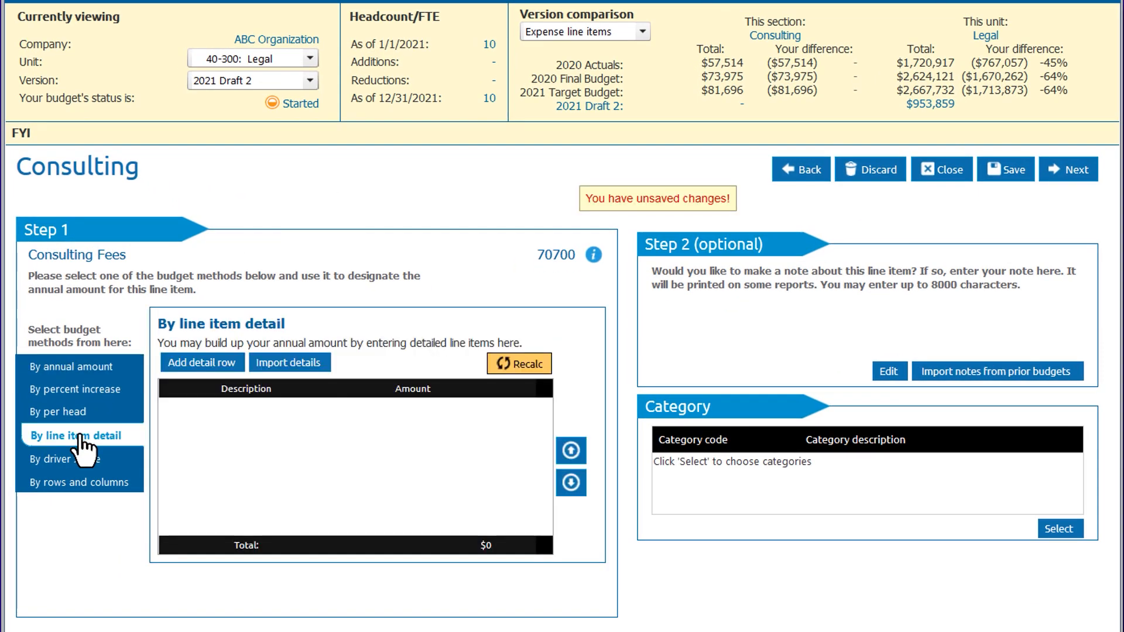
click(287, 367)
click(449, 358)
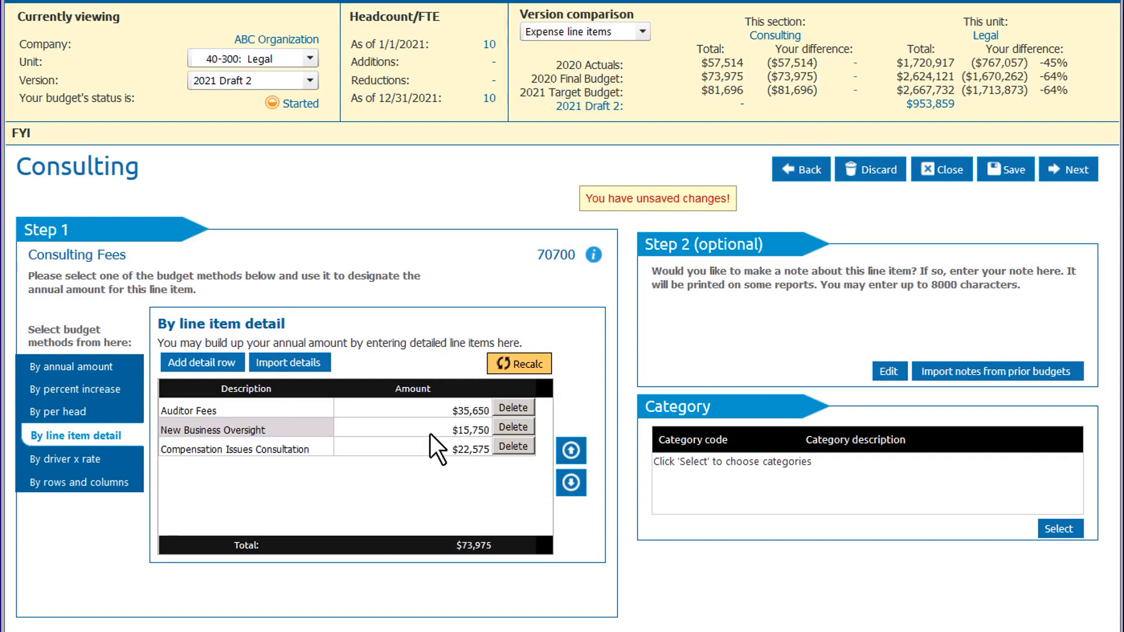
- Set the New Business Oversight amount to 6750 in the Consulting line item details
click(430, 433)
text(6750)
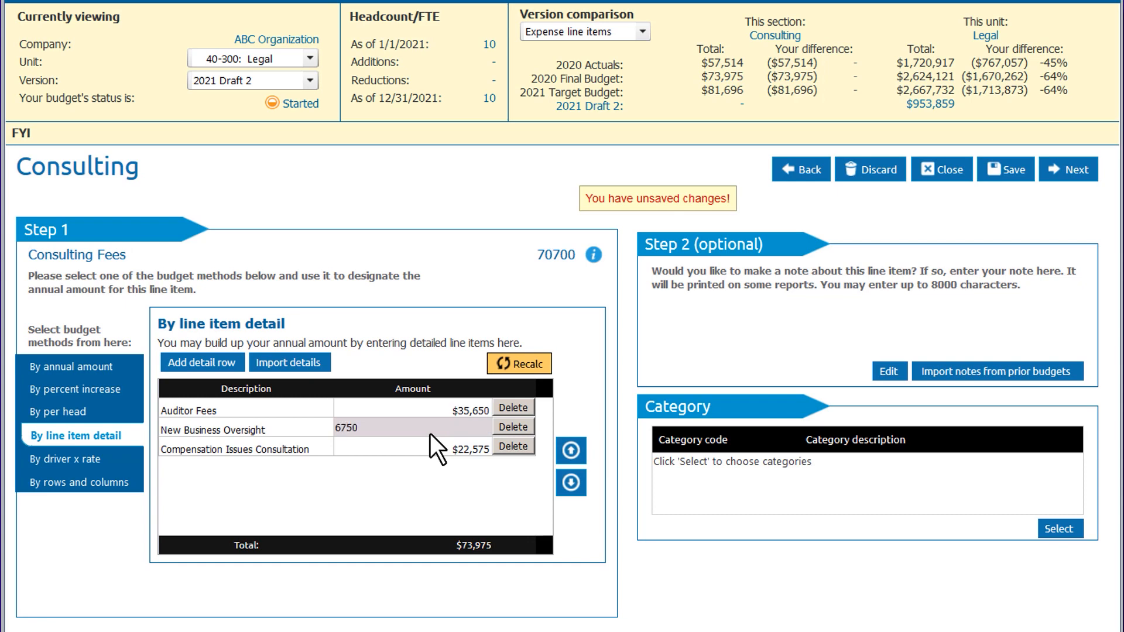
key(Return)
- Add a Consulting detail row named HR Regulations with an amount of 10250, recalculate the total and save
click(210, 364)
click(223, 464)
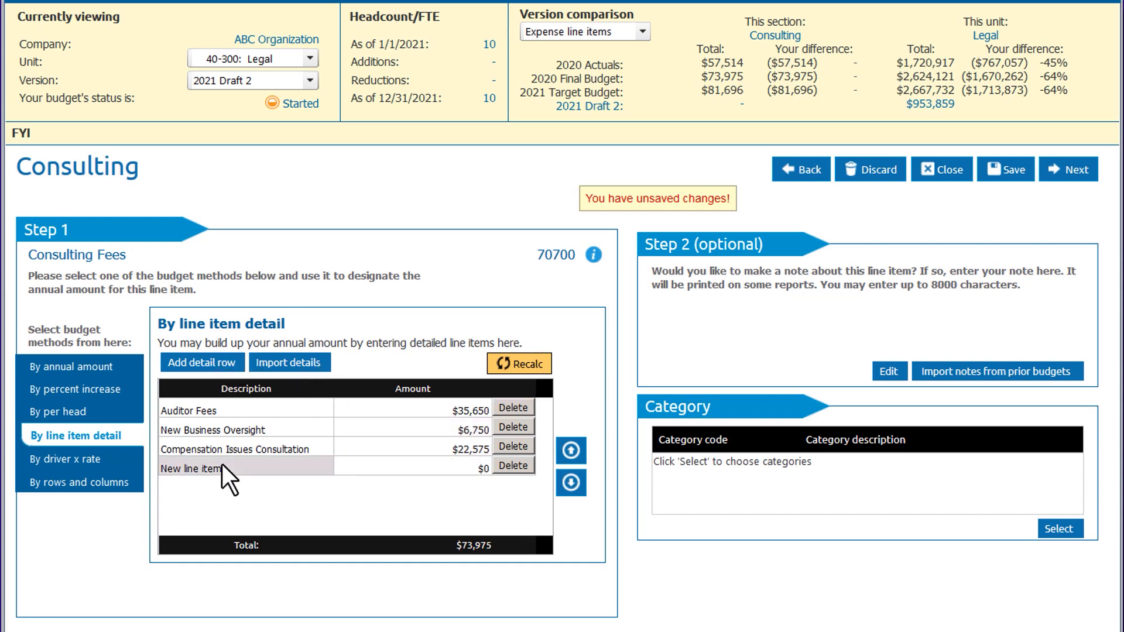
text(HR Regulations)
key(Tab)
text(10250)
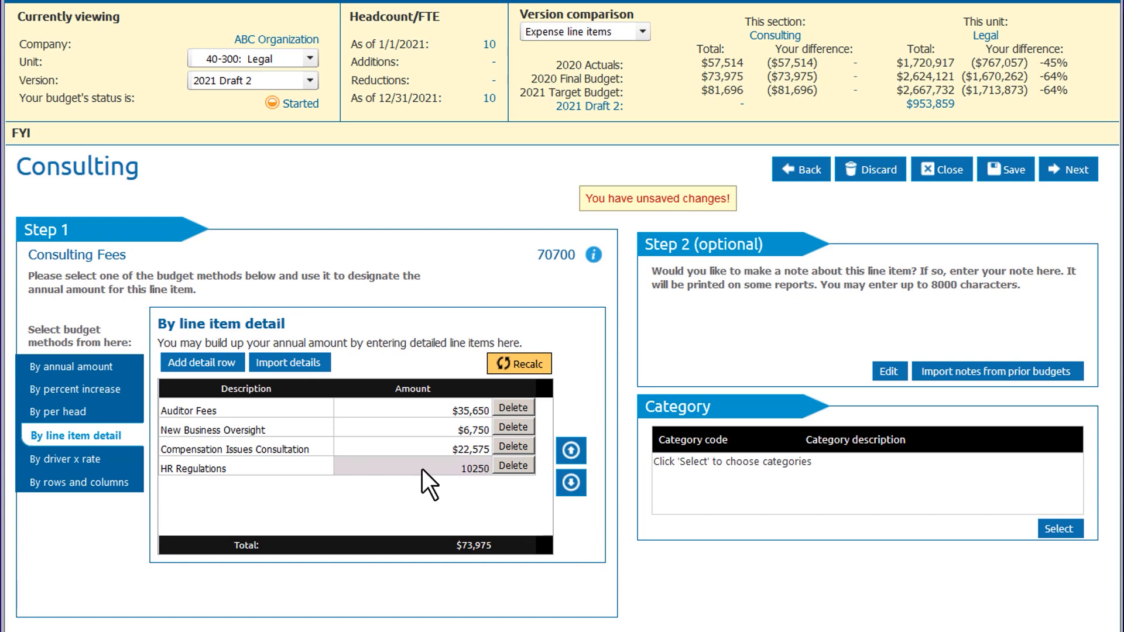
click(508, 366)
click(1007, 173)
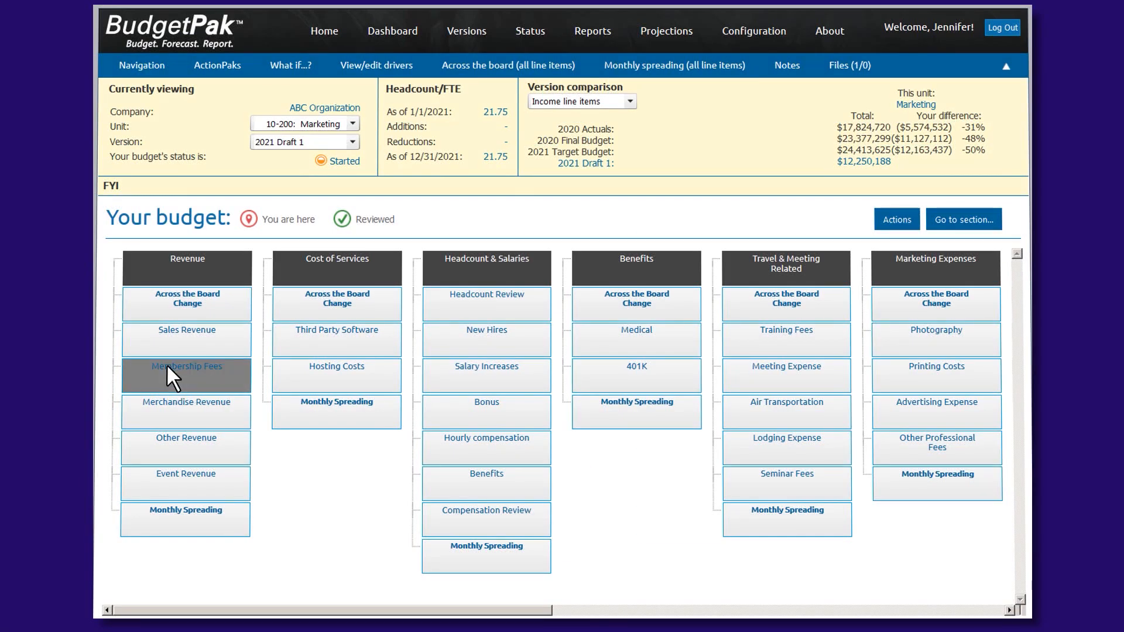
- Open the Marketing unit's Membership Fees line item to check its calculation and view the budget's drivers
click(166, 363)
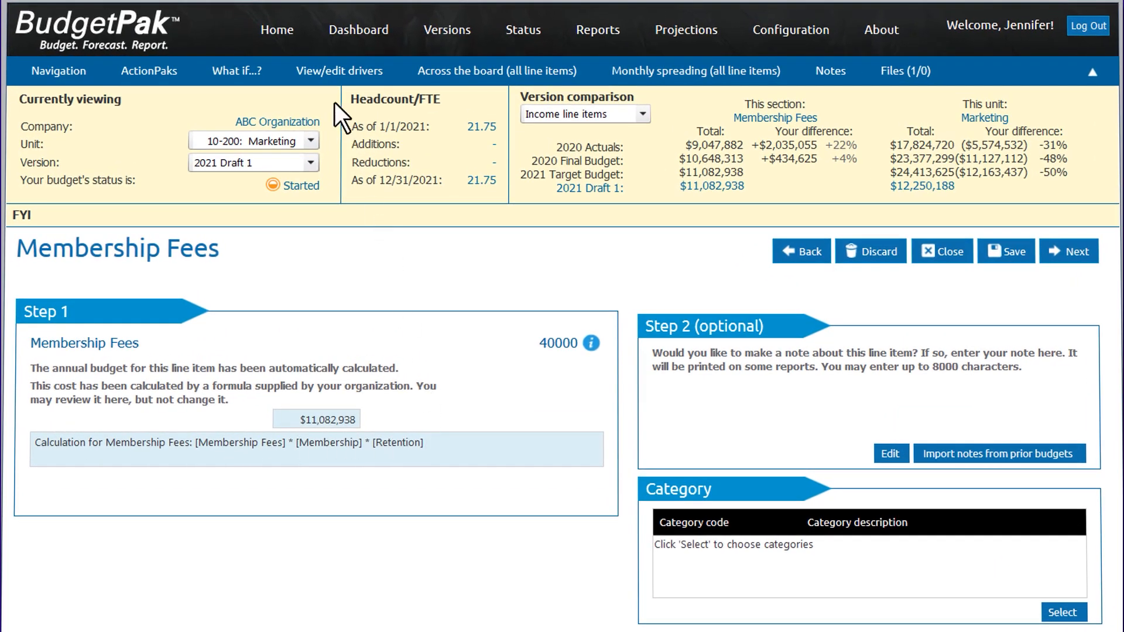
click(329, 73)
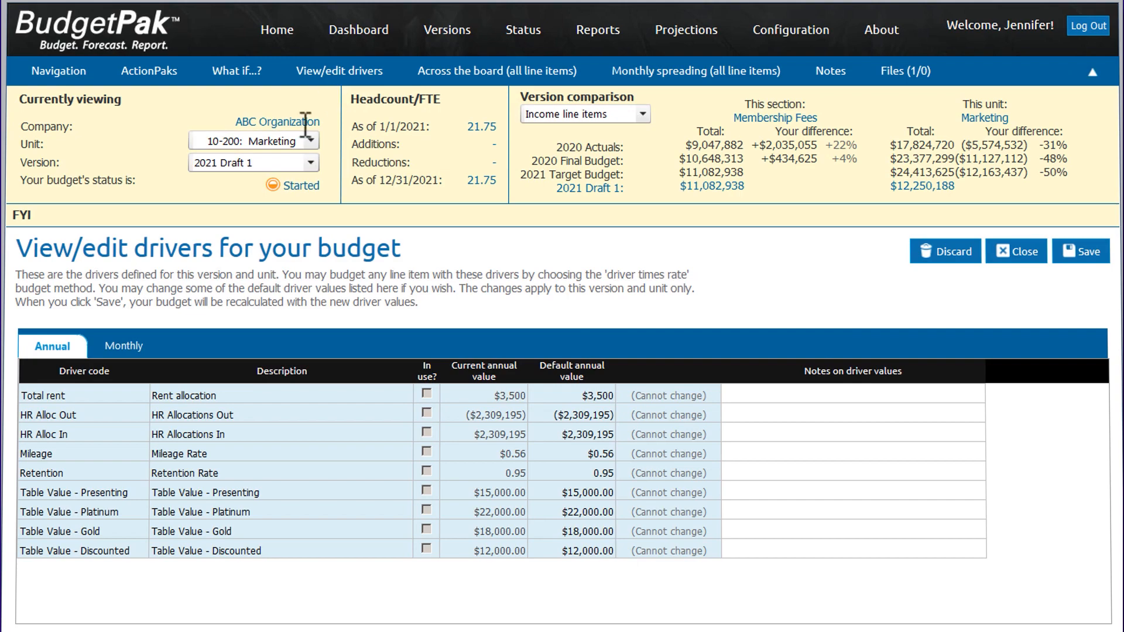
- In the monthly drivers of the Marketing budget, set the Membership driver to 1060 for July and August
click(122, 346)
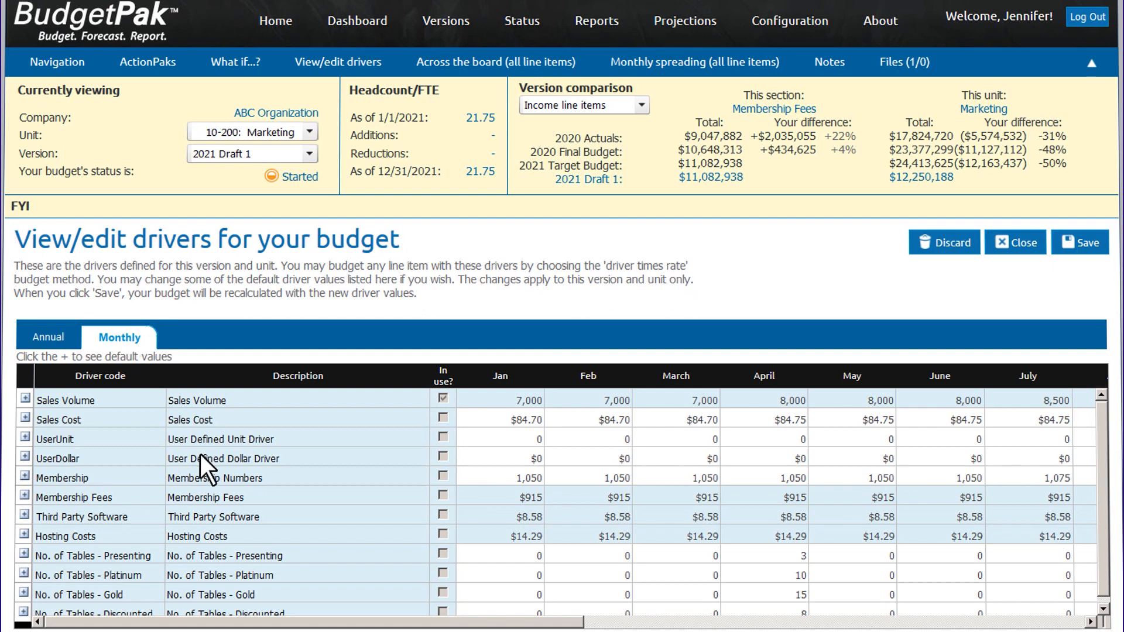
click(233, 478)
drag(371, 622, 704, 624)
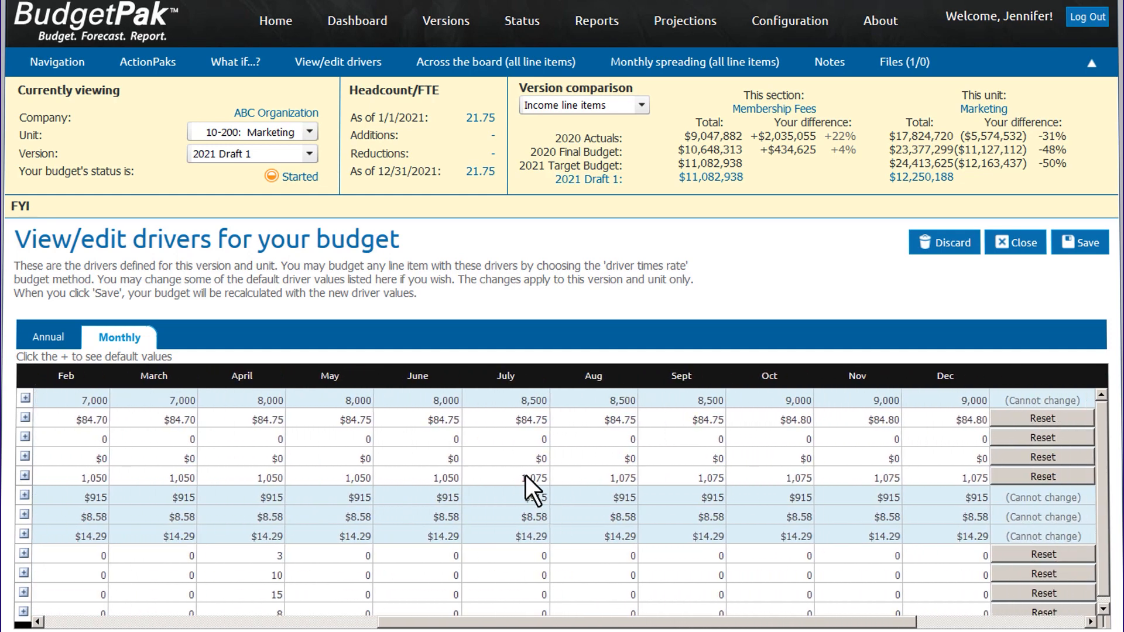
text(1060)
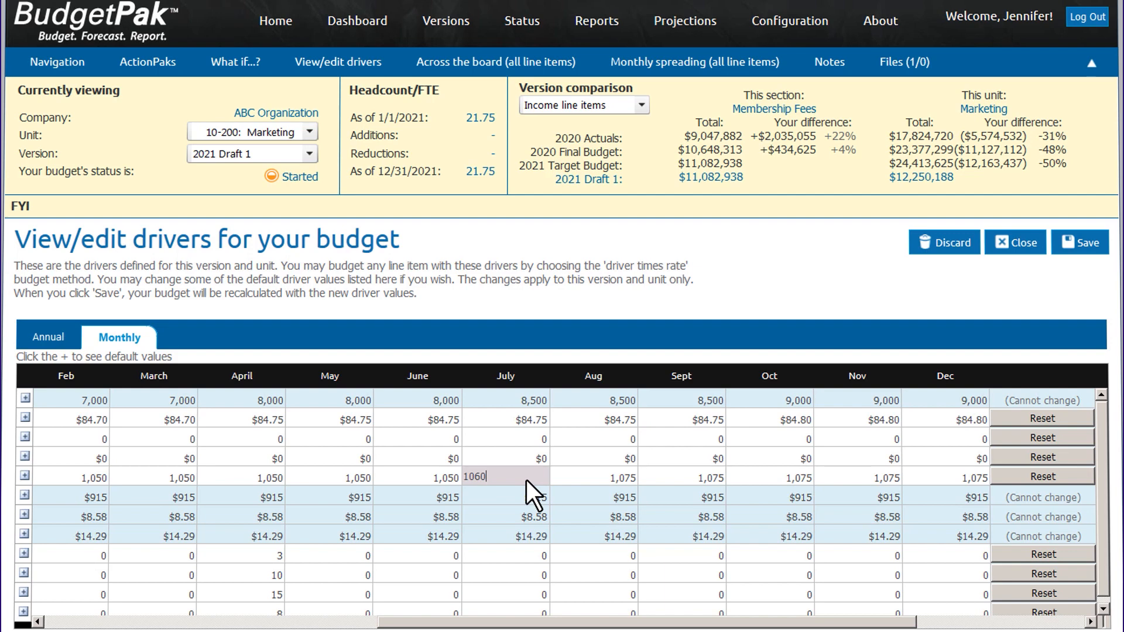
key(Return)
click(571, 477)
text(1060)
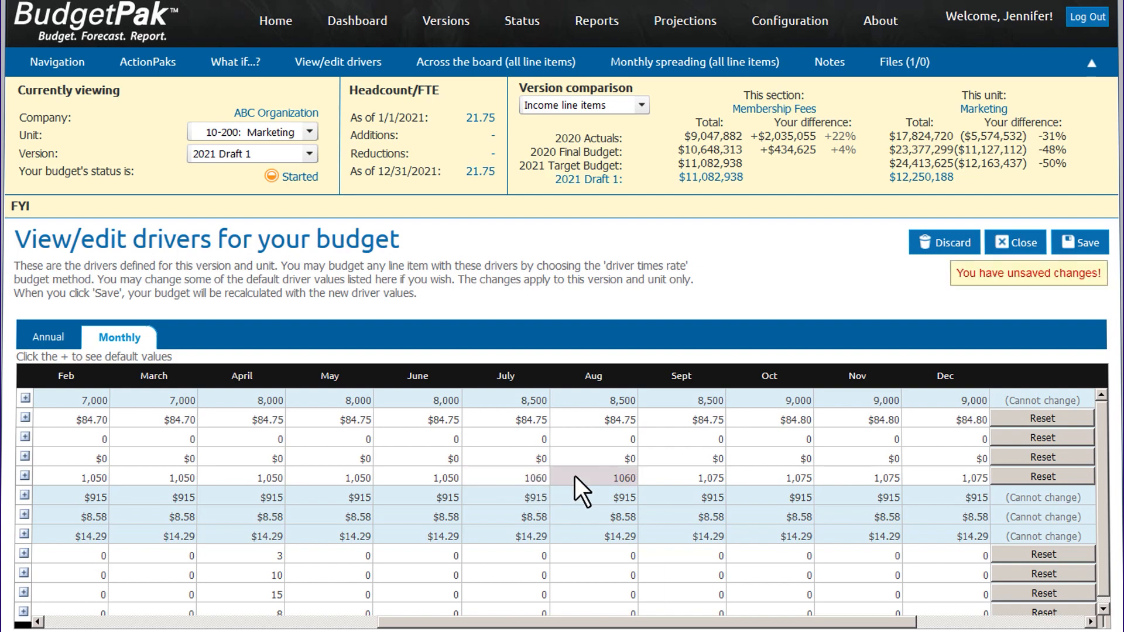
- Set the Membership driver to 1060 for September through December and save the driver changes
click(672, 475)
text(1060)
click(749, 480)
key(ctrl+v)
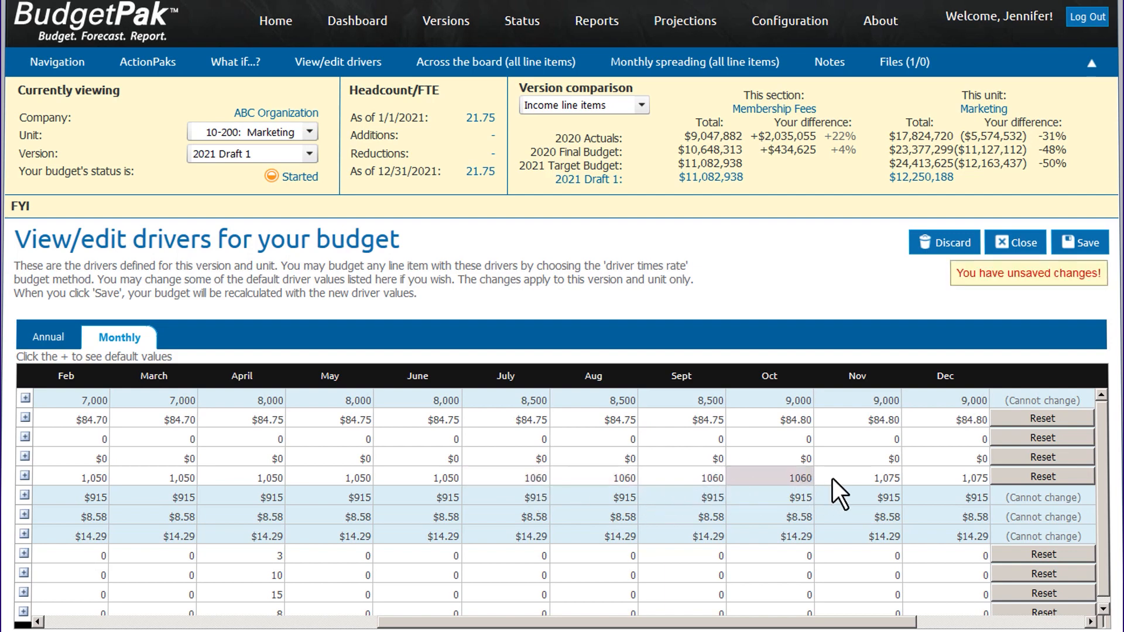
click(832, 479)
key(ctrl+v)
click(918, 477)
text(1060)
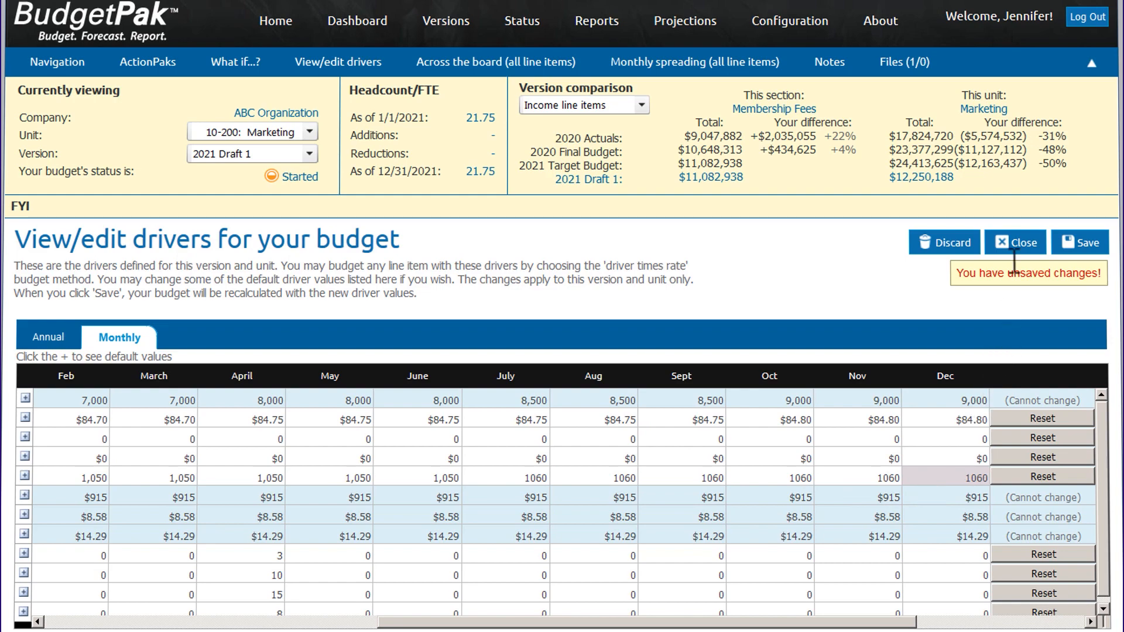
click(1083, 242)
click(418, 445)
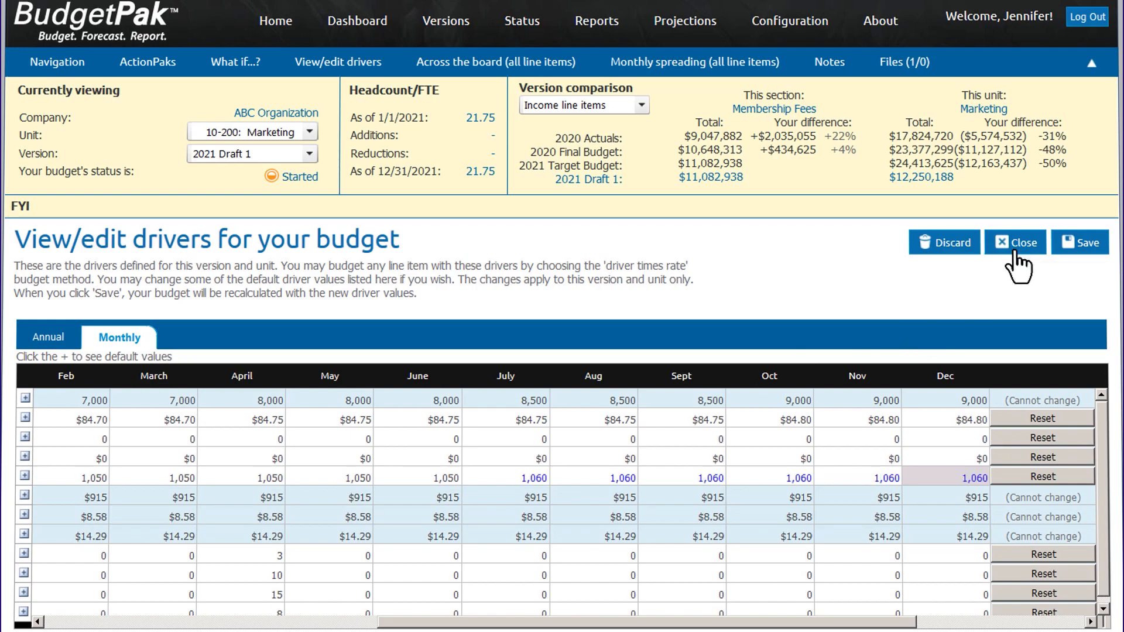
- Close the drivers and write the note "reduction due to cancellation of membership event" for the Membership Fees line item
click(1017, 249)
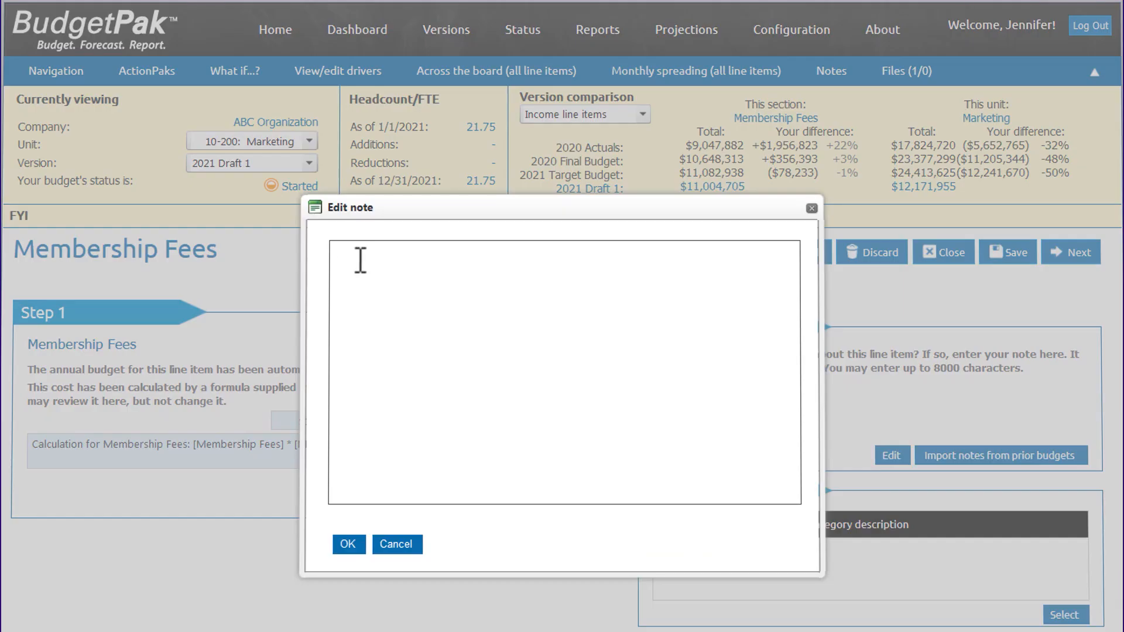
text(reduction due to cancellation of membership event)
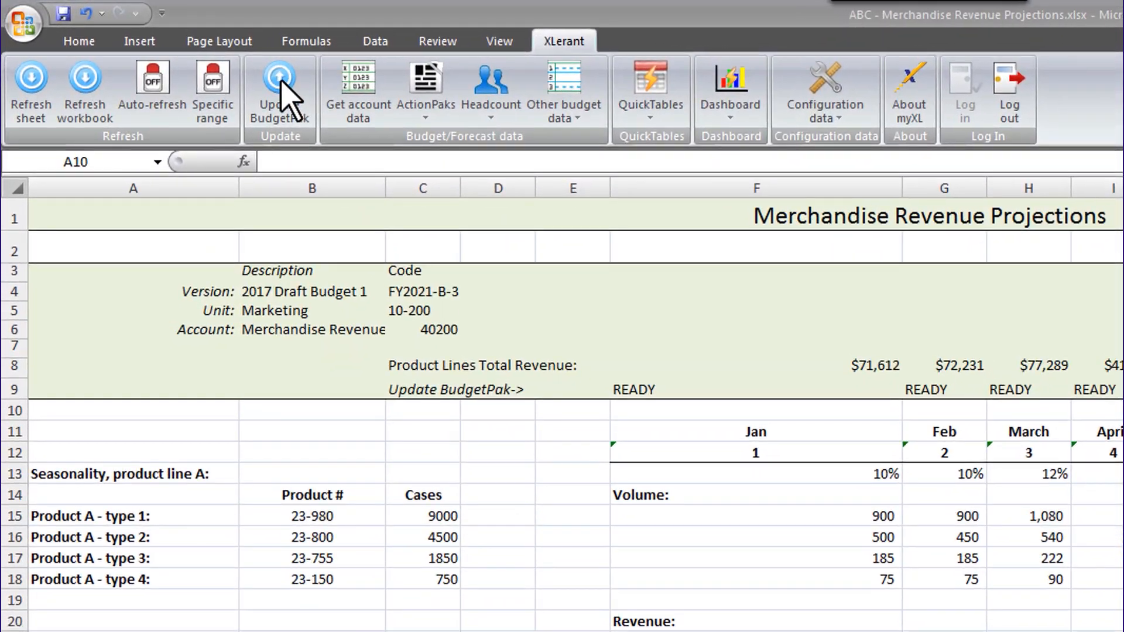
- Update BudgetPak with the Merchandise Revenue Projections from the Excel workbook and switch back to Firefox
click(241, 69)
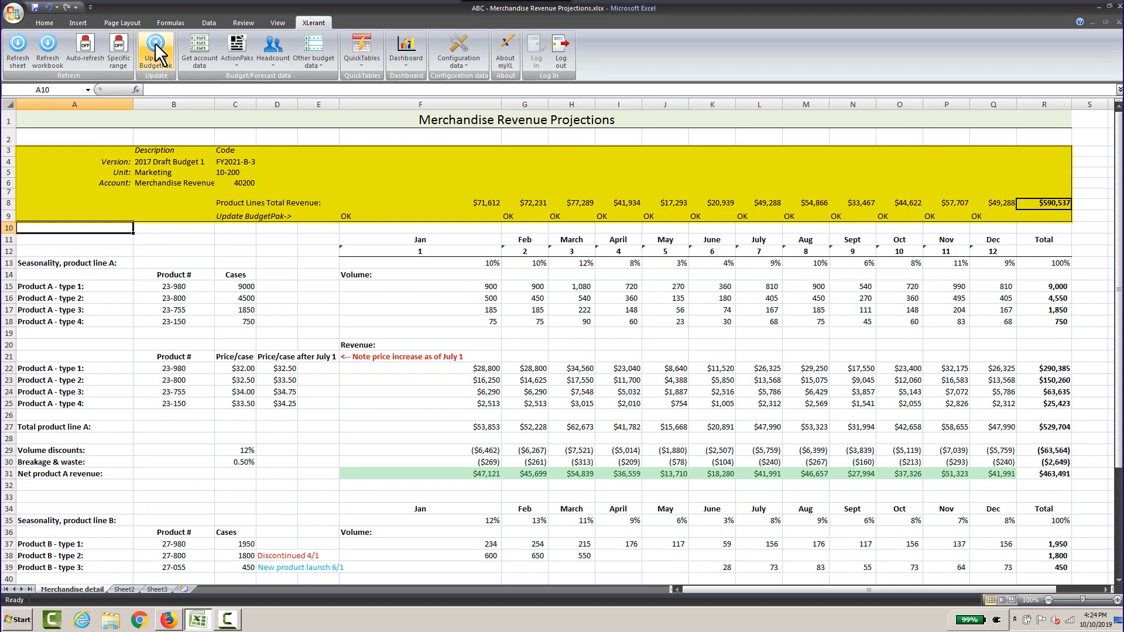
click(169, 620)
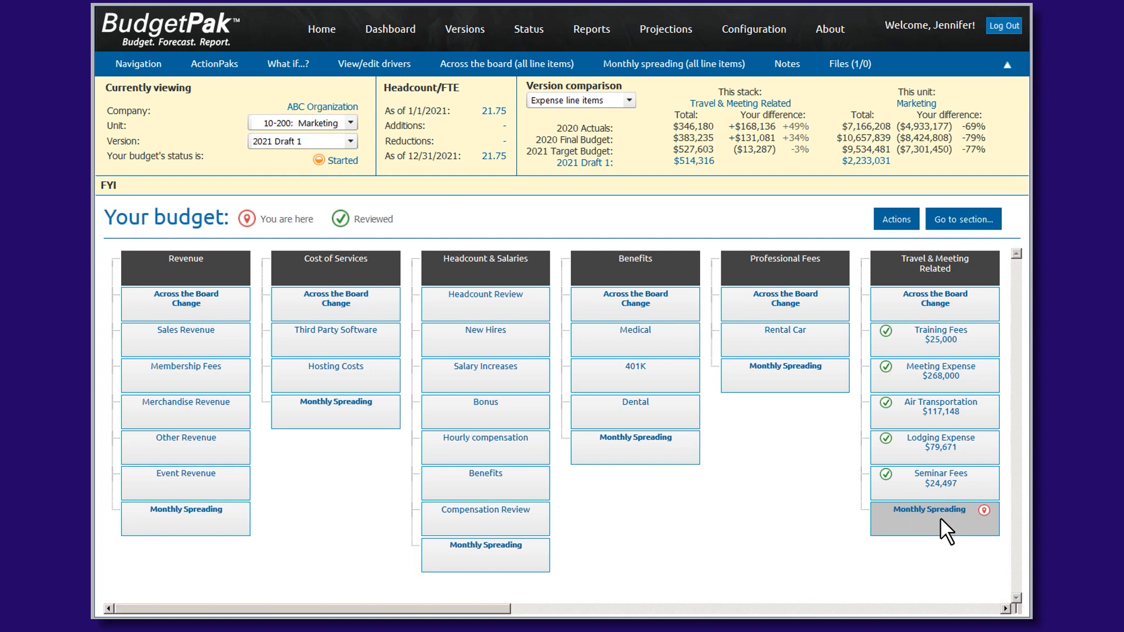
- Open monthly spreading for the Travel & Meeting Related stack and choose to spread all line items the same way
click(940, 517)
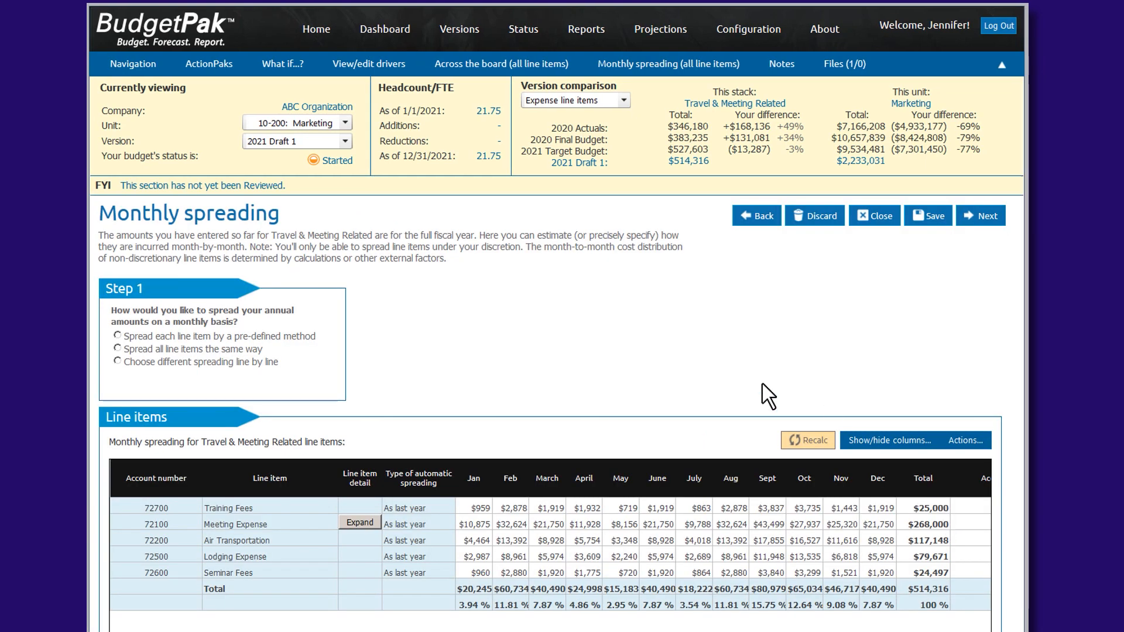
click(117, 349)
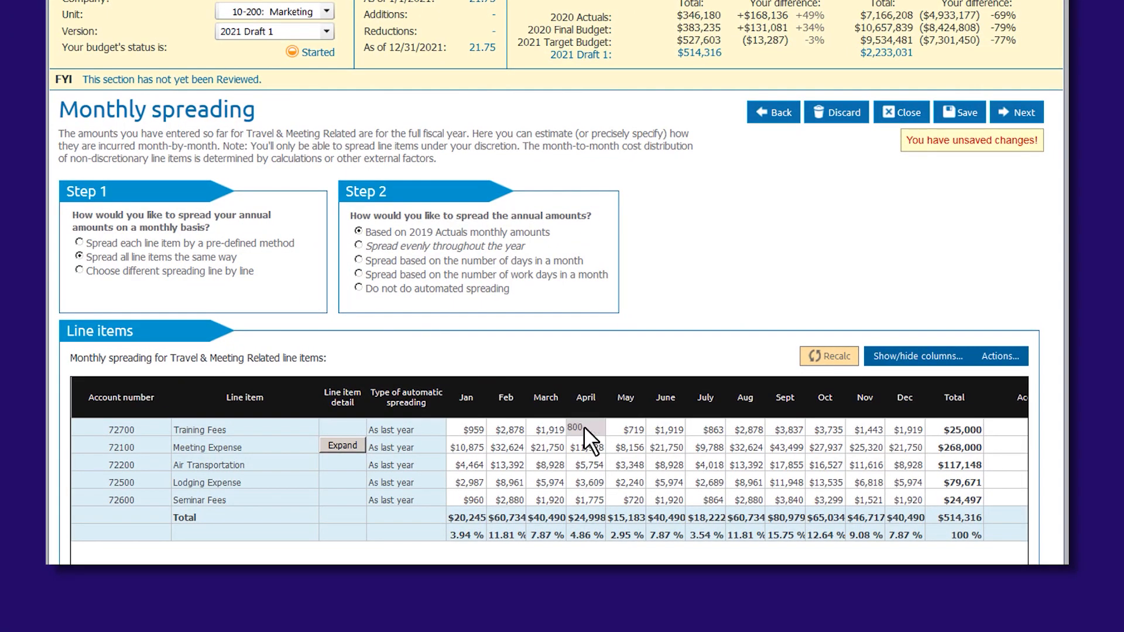
- Override the April amount of Training Fees with 8000, recalculate the monthly spreading and save
text(0)
click(830, 356)
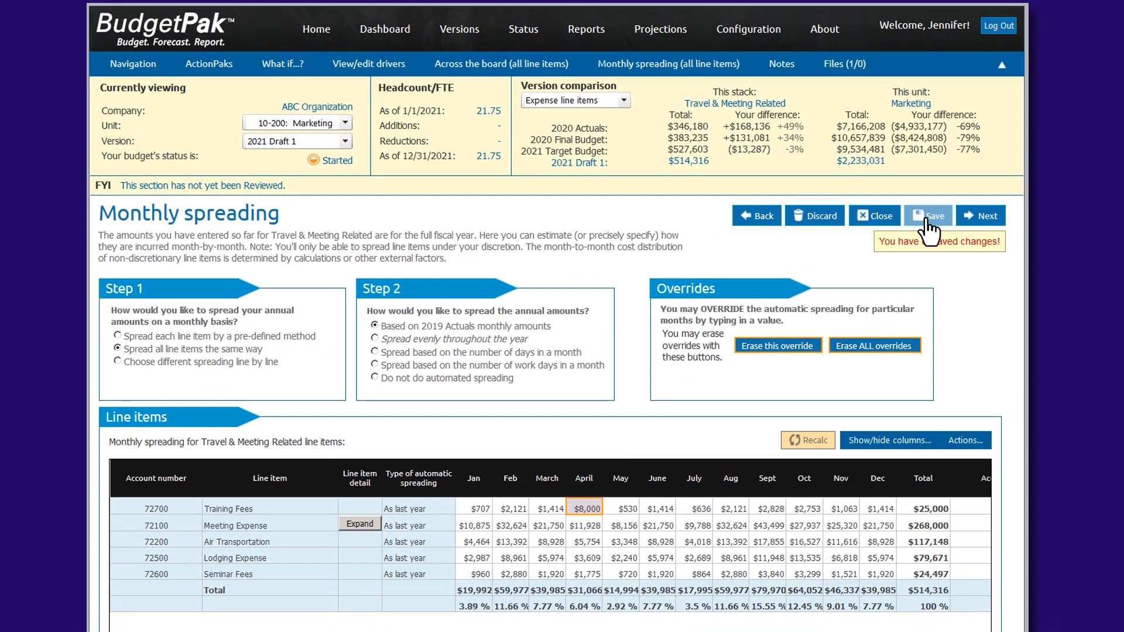
click(928, 218)
- Expand the Meeting Expense details, spread the "12 Speakers at $5500 each" detail Evenly, recalculate and save
click(356, 525)
click(295, 254)
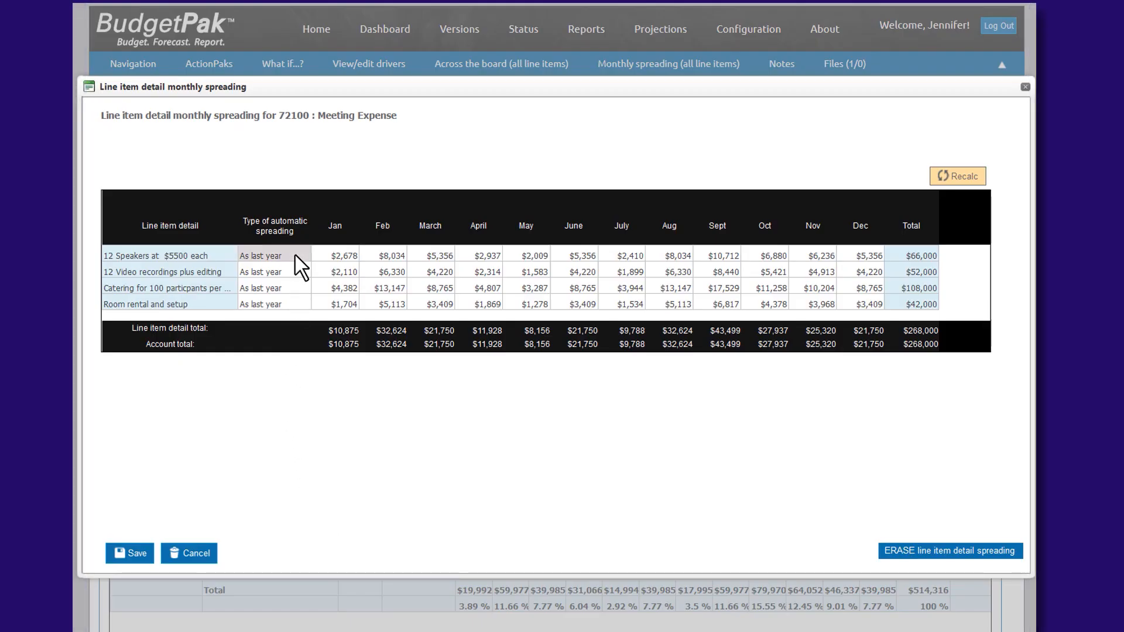
click(303, 251)
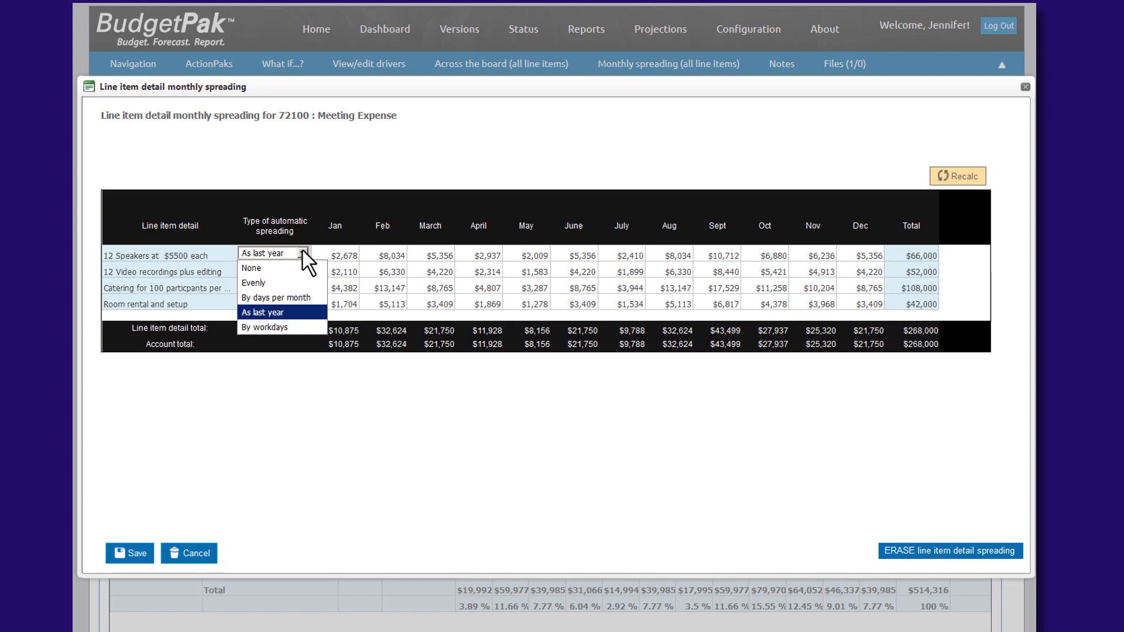
click(277, 279)
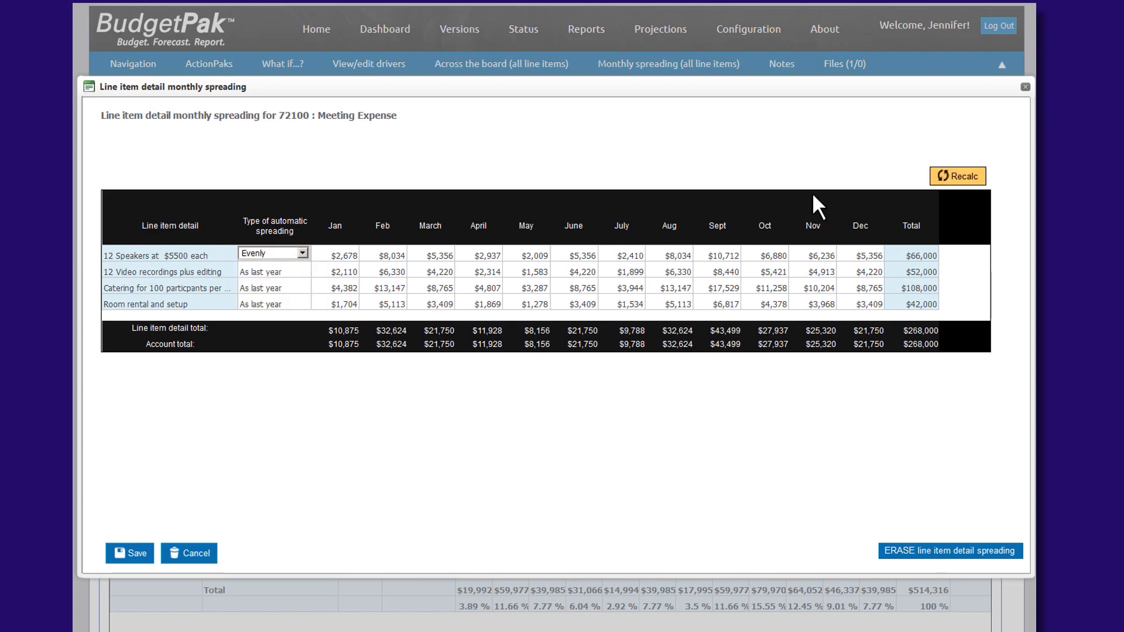
click(945, 178)
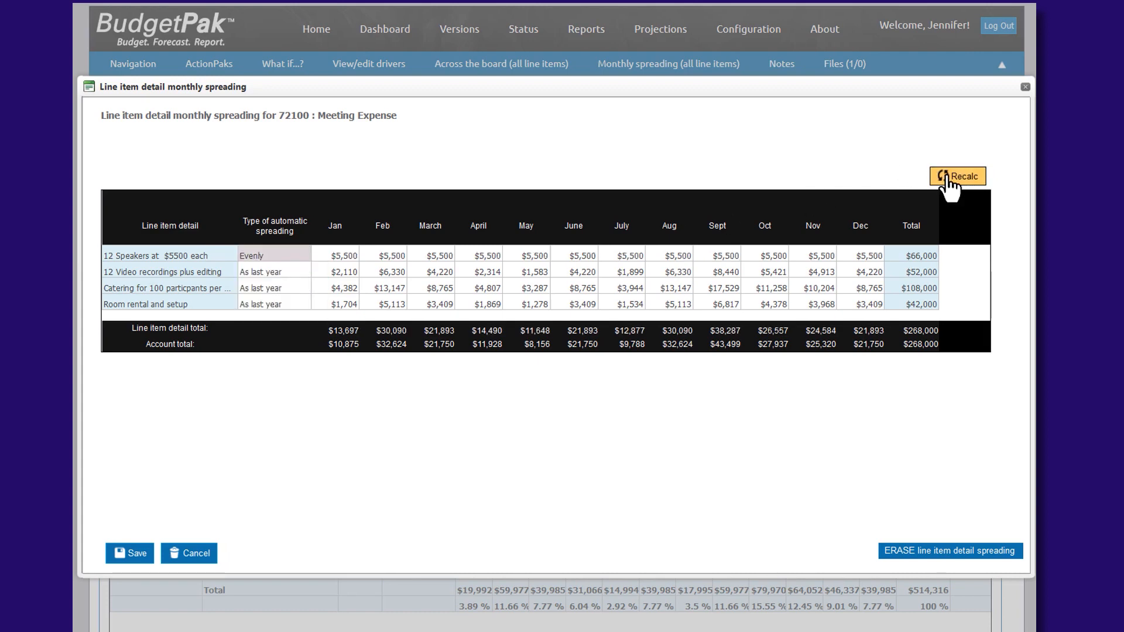
click(130, 553)
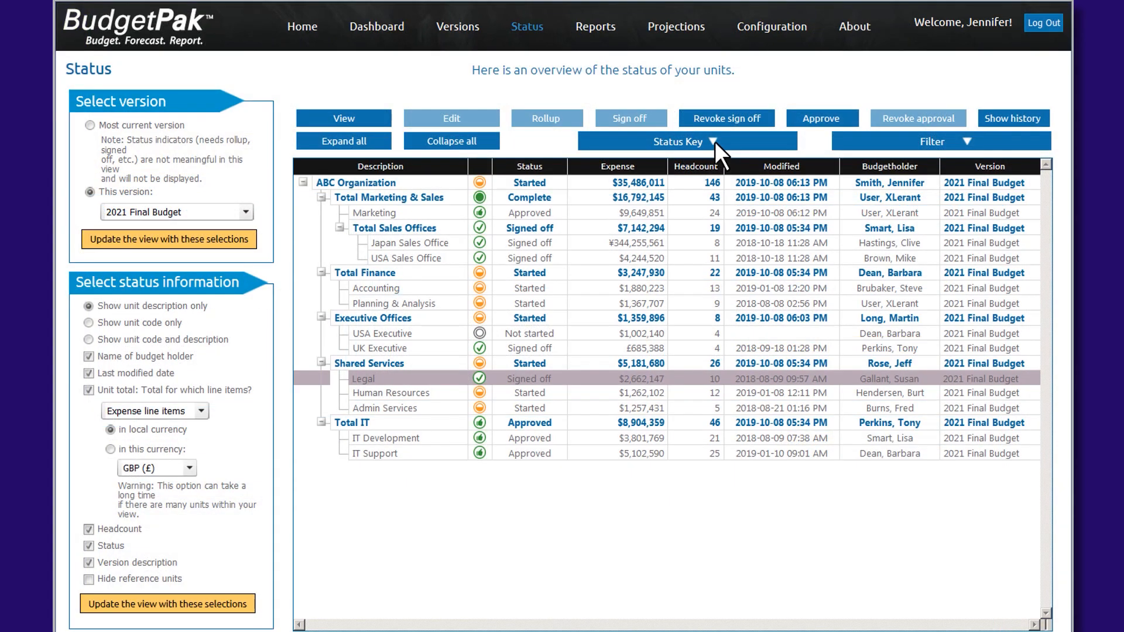
- Check the status key for the unit statuses and approve the Legal unit's 2021 Final Budget
click(714, 141)
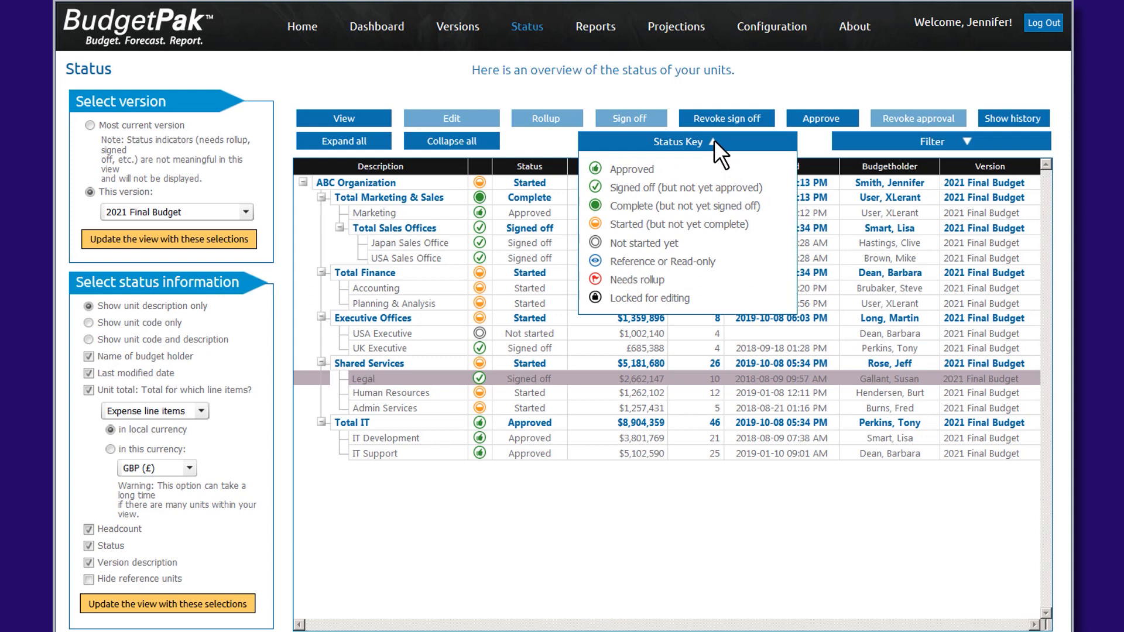
click(714, 139)
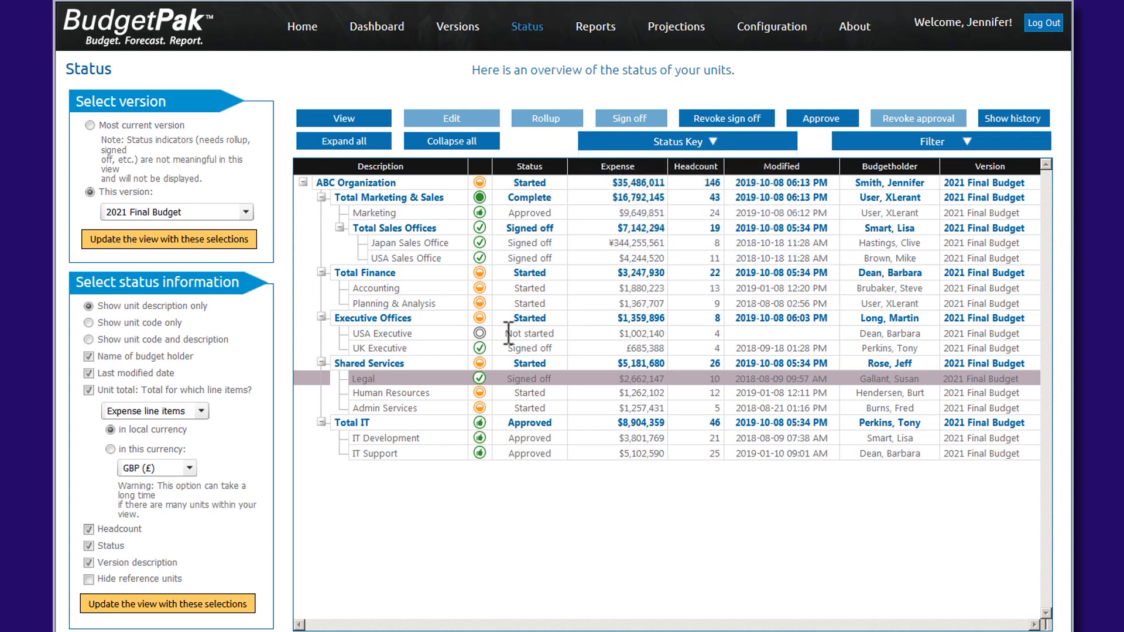
click(437, 378)
click(819, 119)
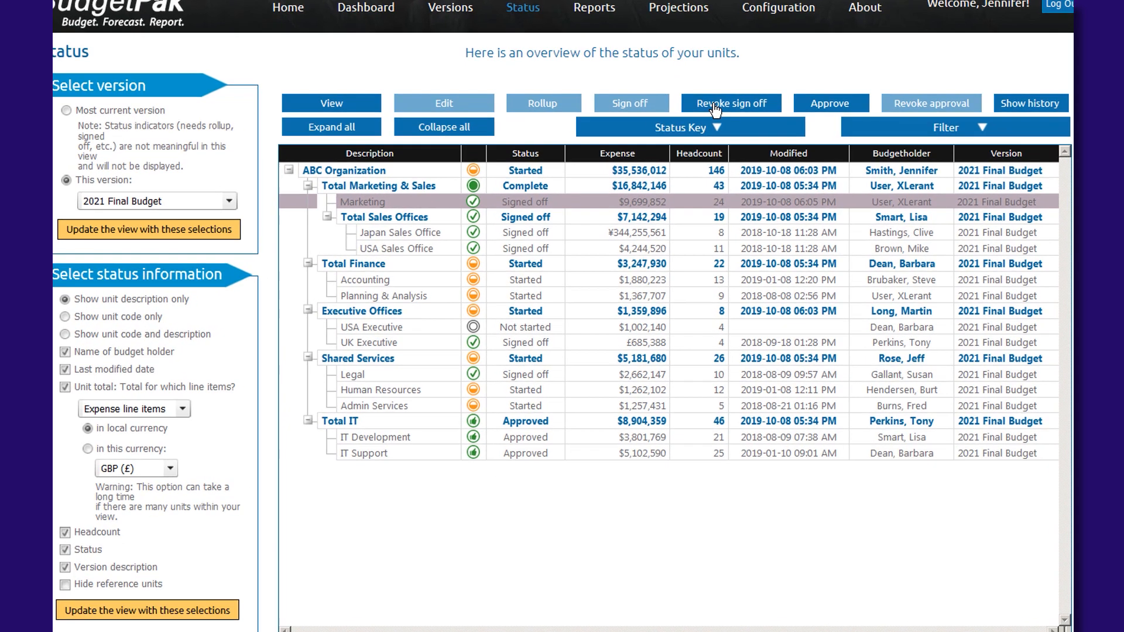
- Revoke the Marketing unit's sign-off with the note "Reduce budget by $50,000. Suggest cutting back on the number of meetings with video recordings"
click(710, 120)
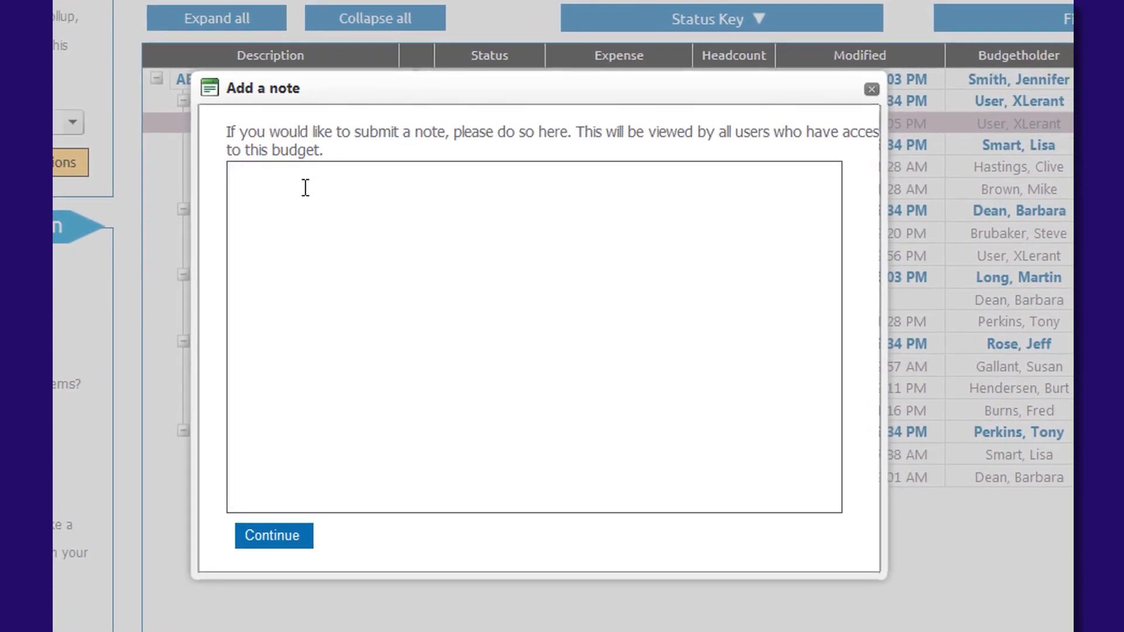
text(Reduce budget by $50,000. Suggest cutting back on the number of meetings with video recordings)
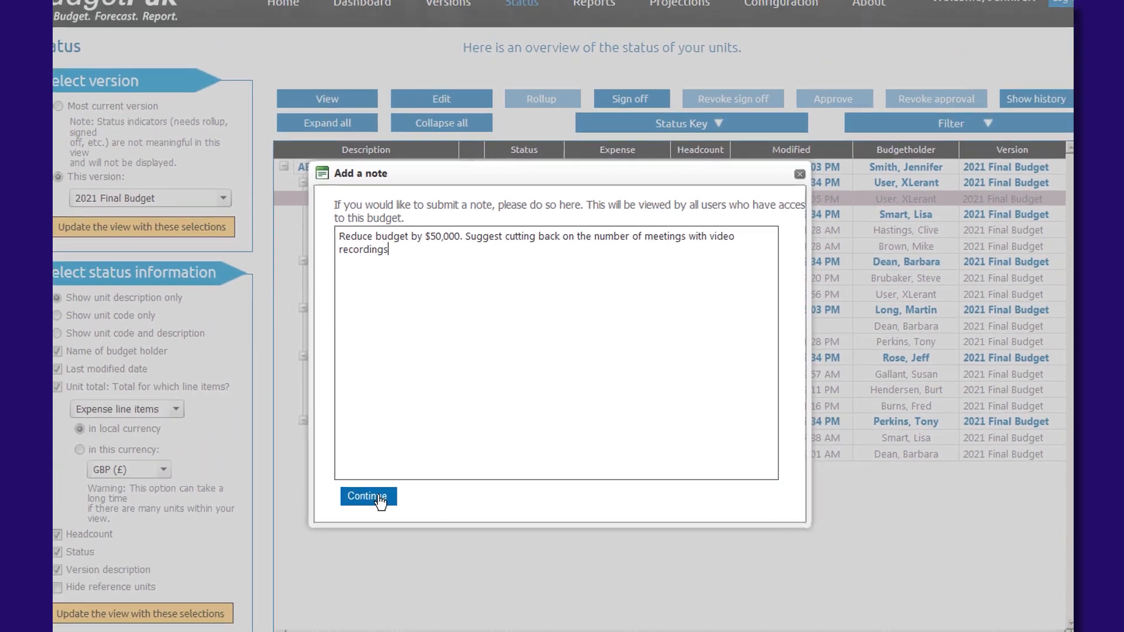
click(368, 496)
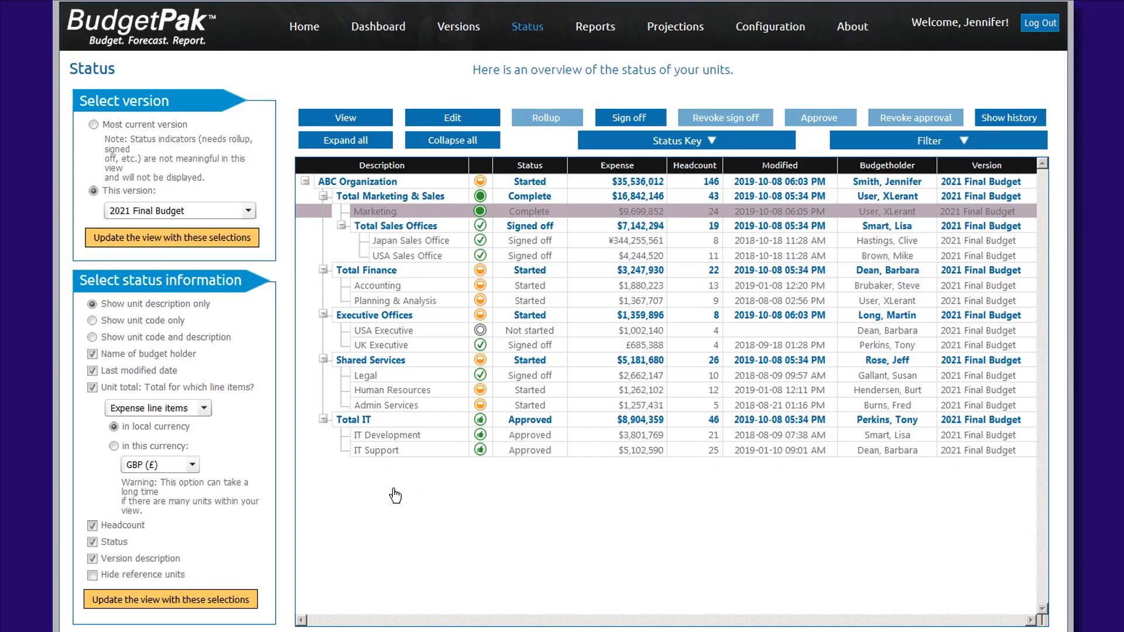